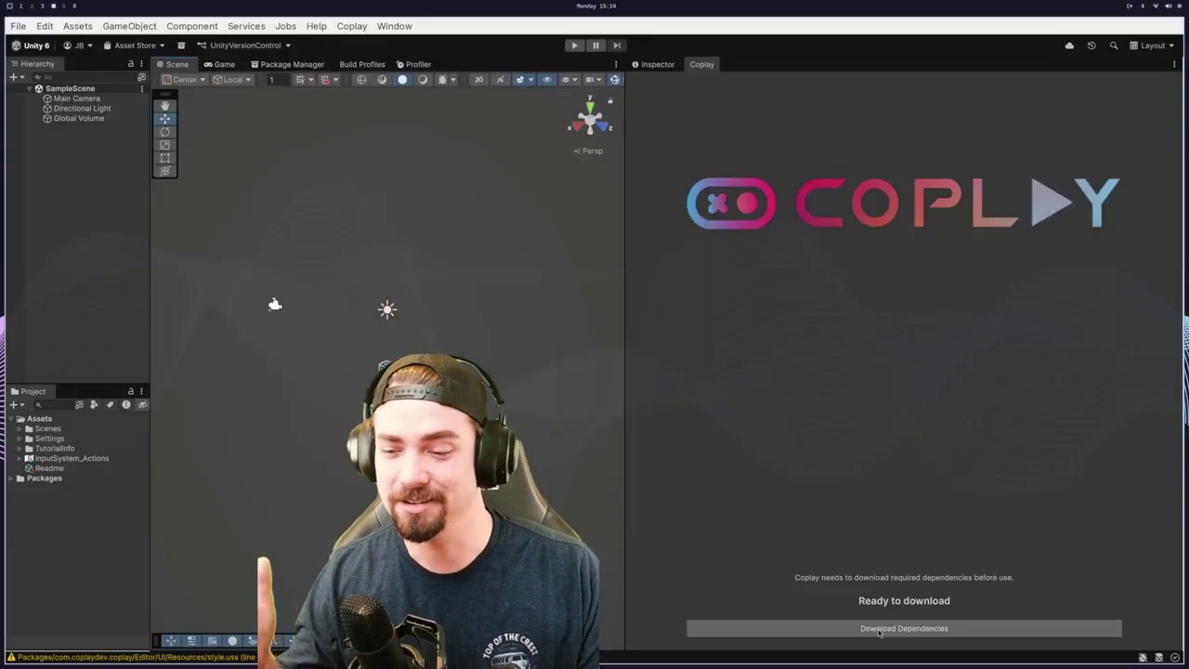
Download the dependencies that Coplay requires.
click(879, 630)
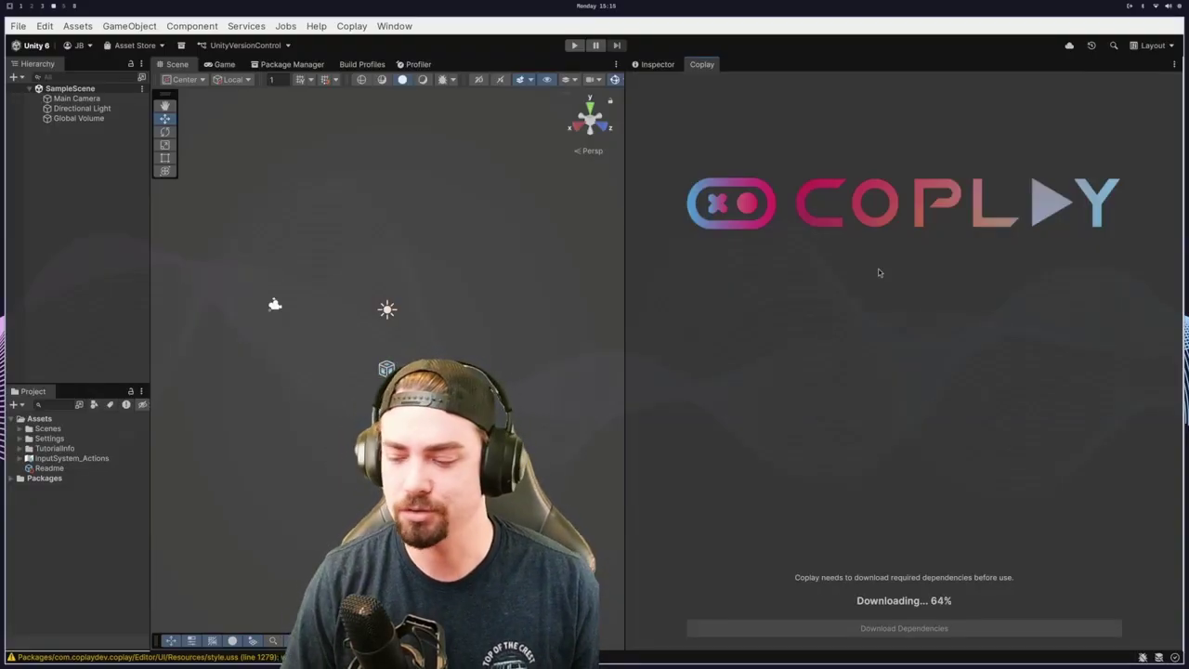
Look up the Package Manager's option for installing a package from a git URL.
click(288, 65)
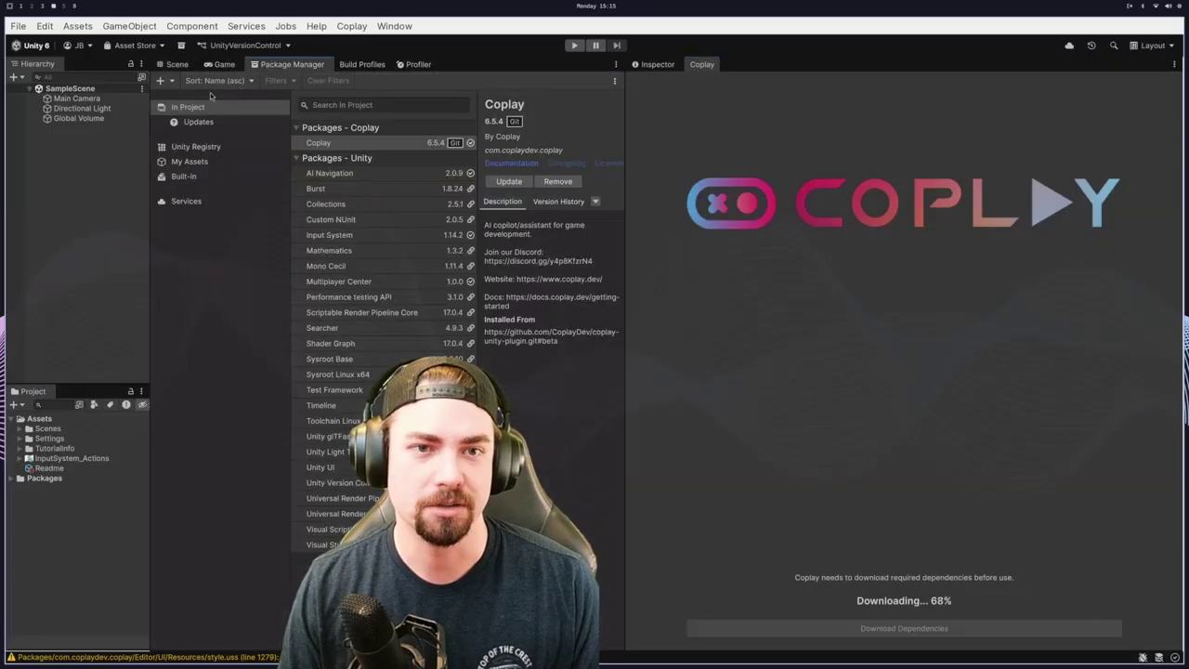
click(160, 80)
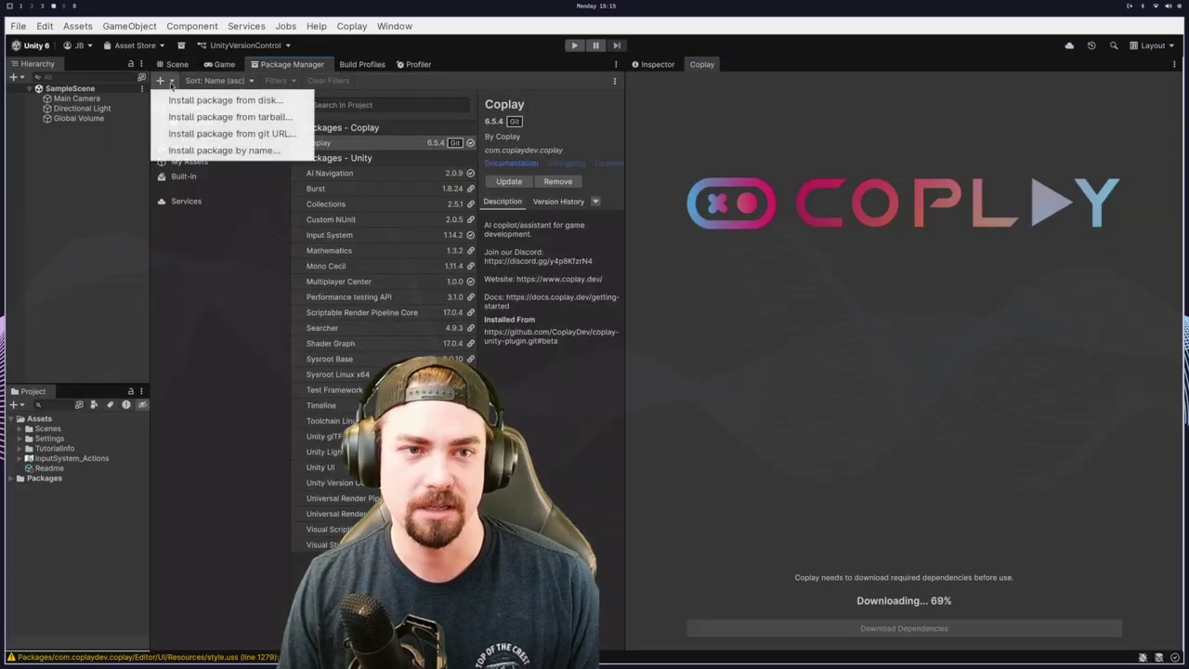
click(244, 135)
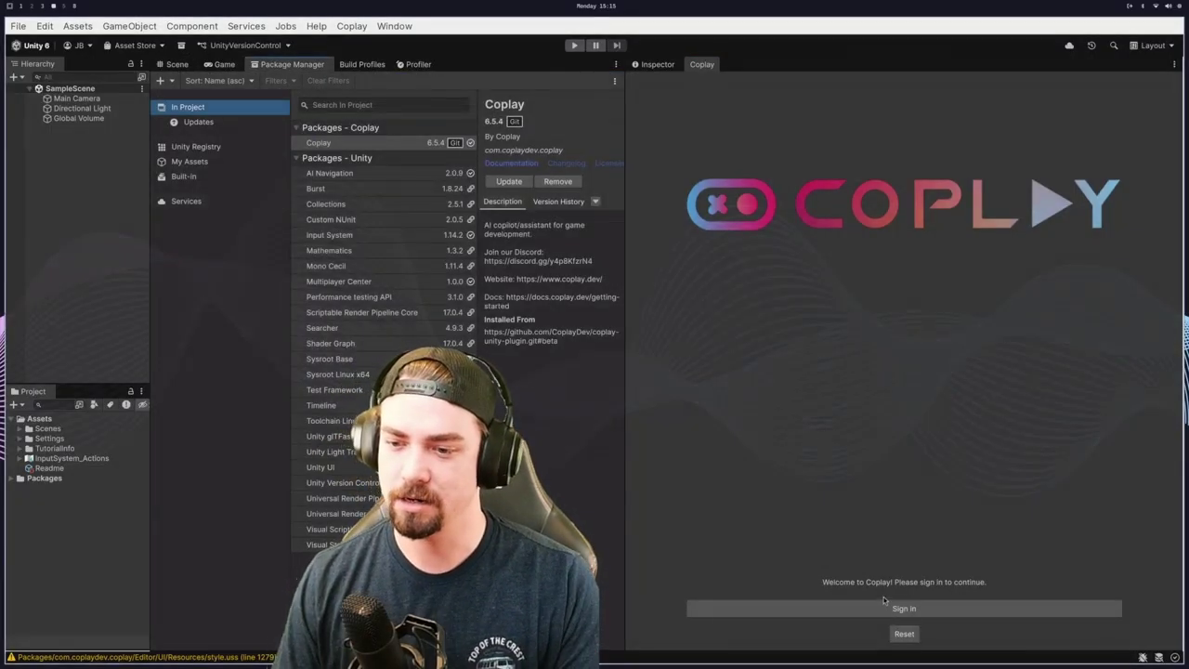
Sign in to Coplay.
click(882, 609)
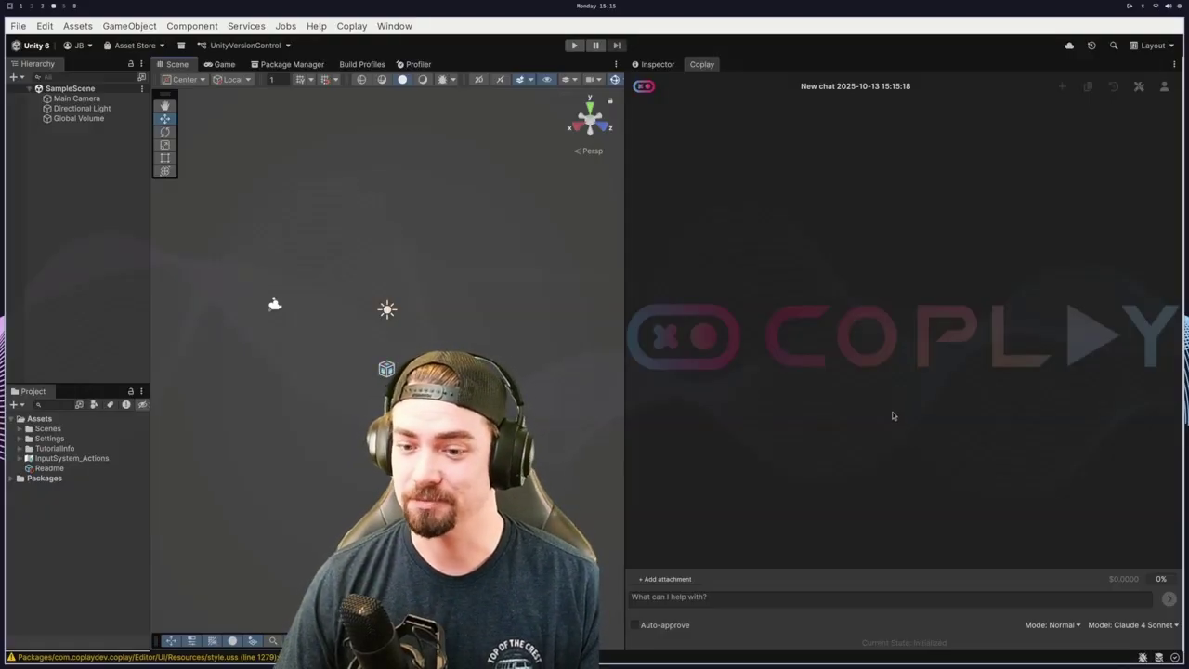
Enter the prompt "Make a mario level clone. use 3d primitive objects for now. use an isometric camera that follows the player.".
click(862, 595)
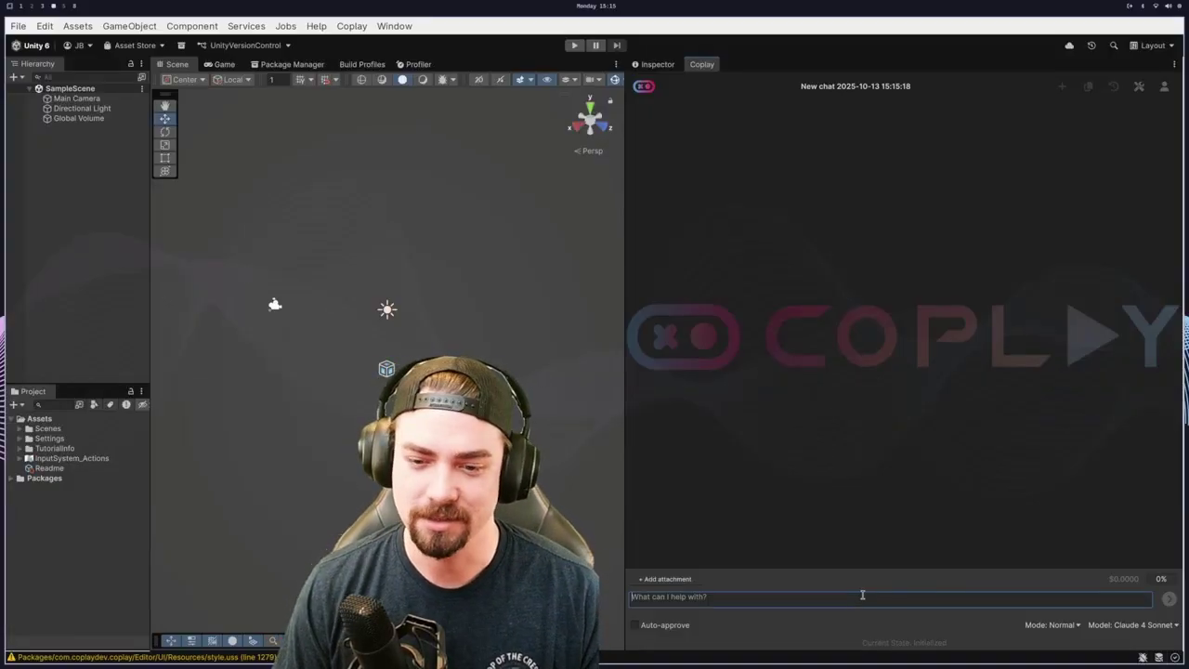
text(Make a mar)
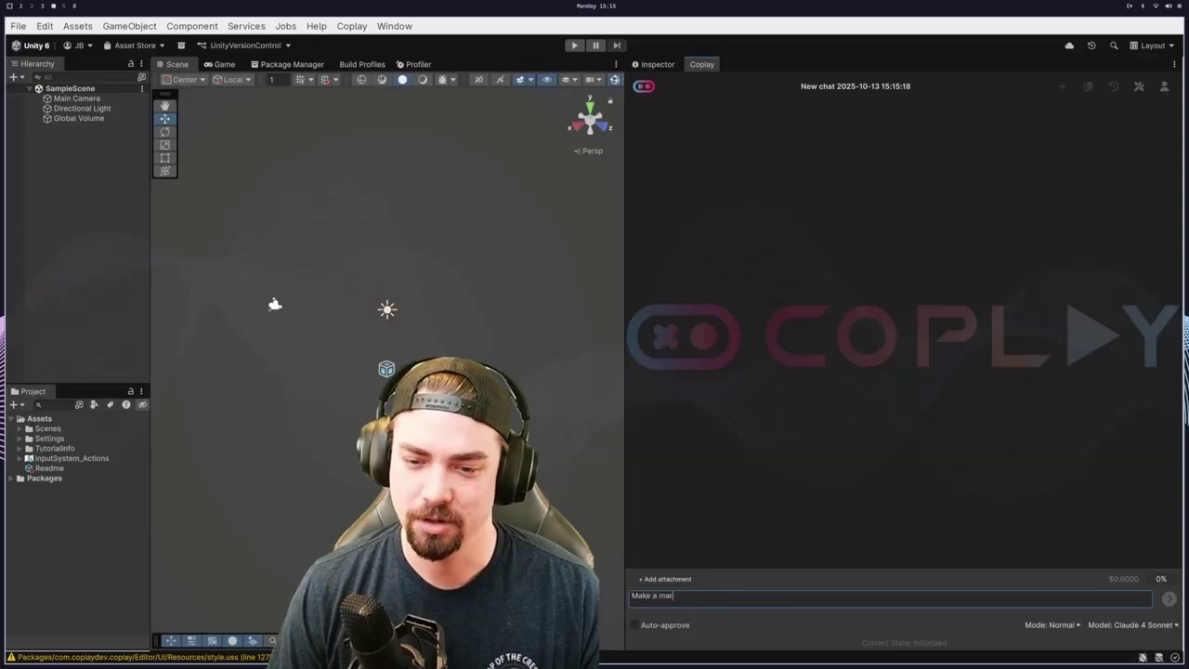
text(io level)
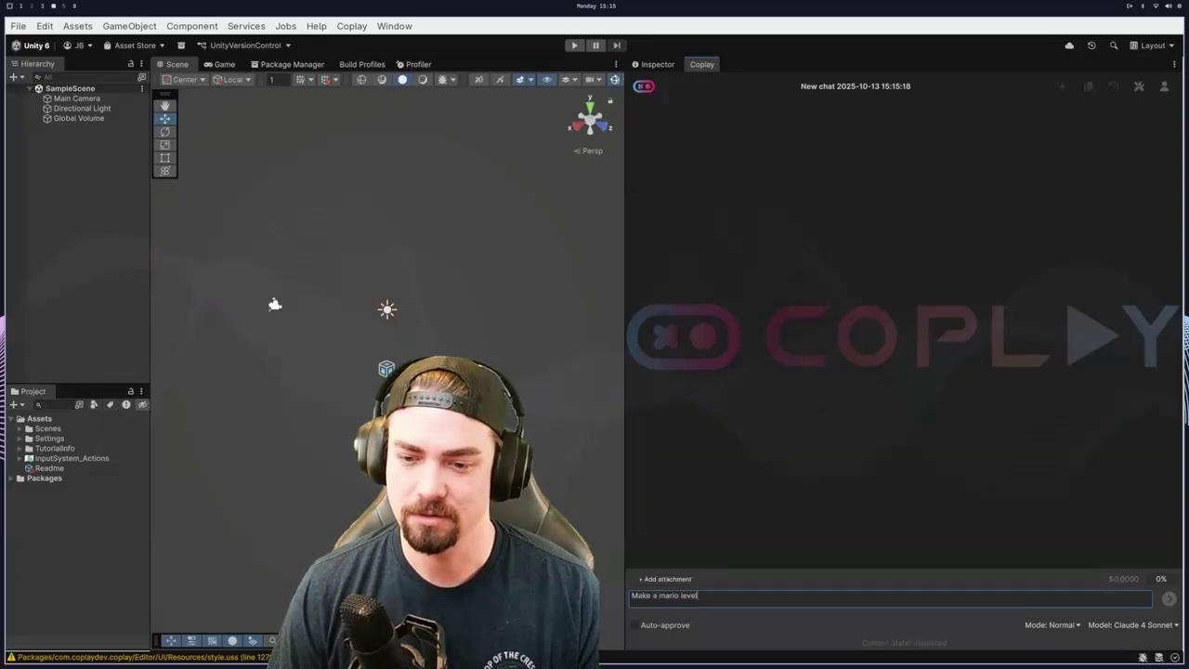
text( clone.)
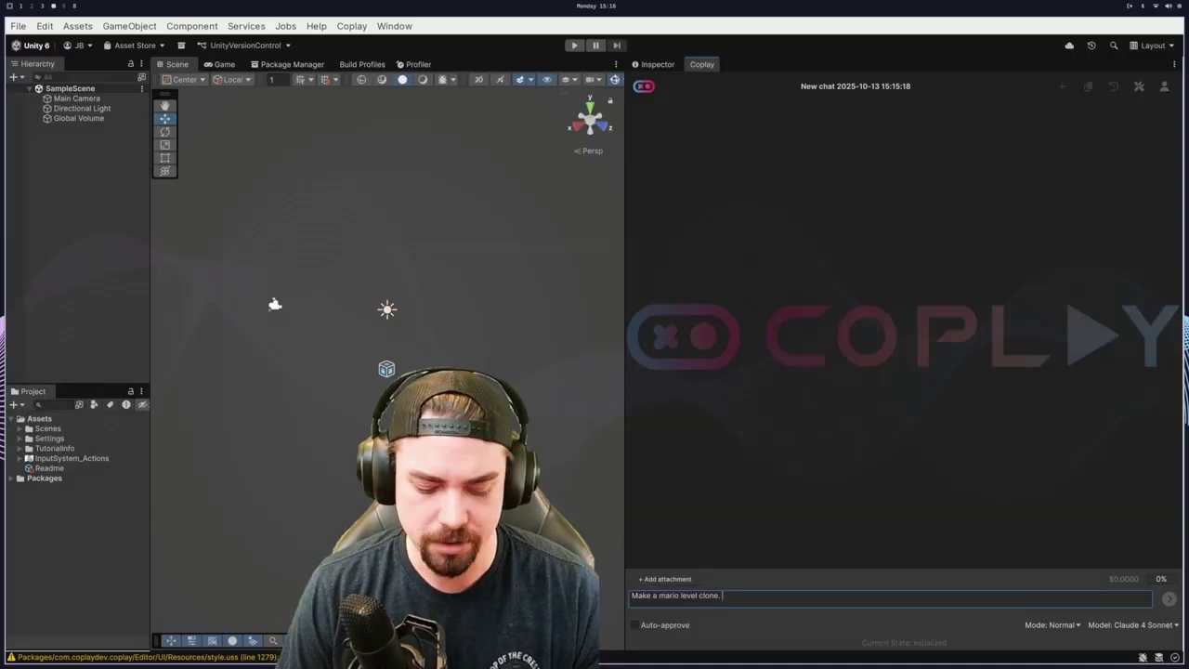
text(use 3d )
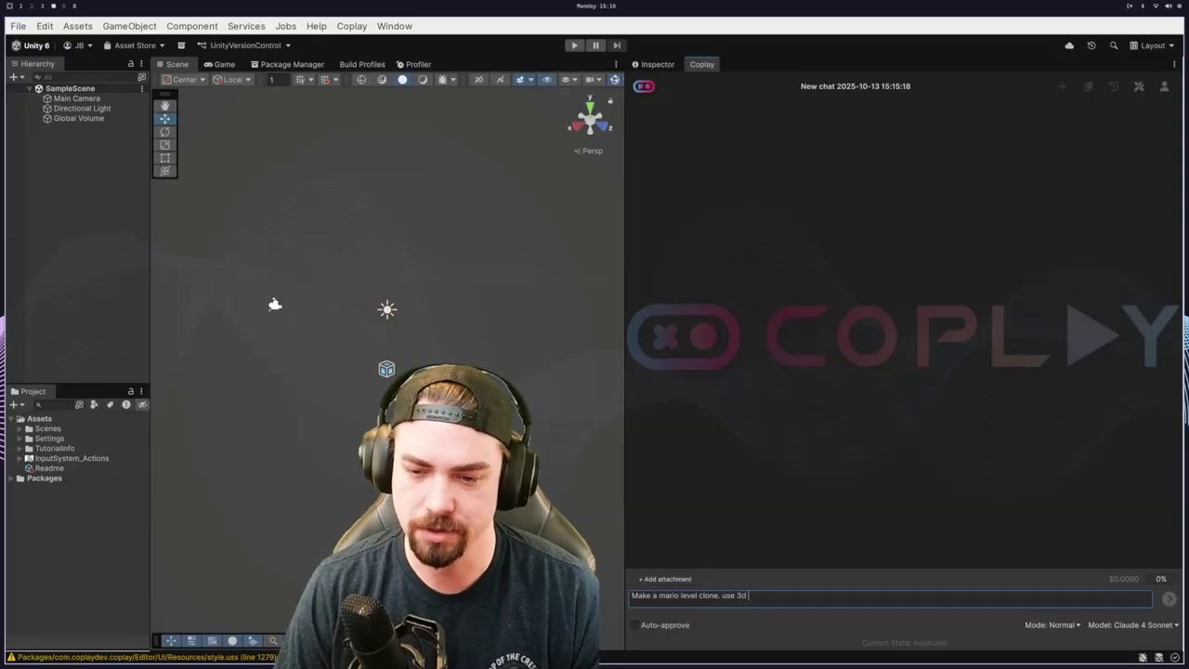
text(primitive objects)
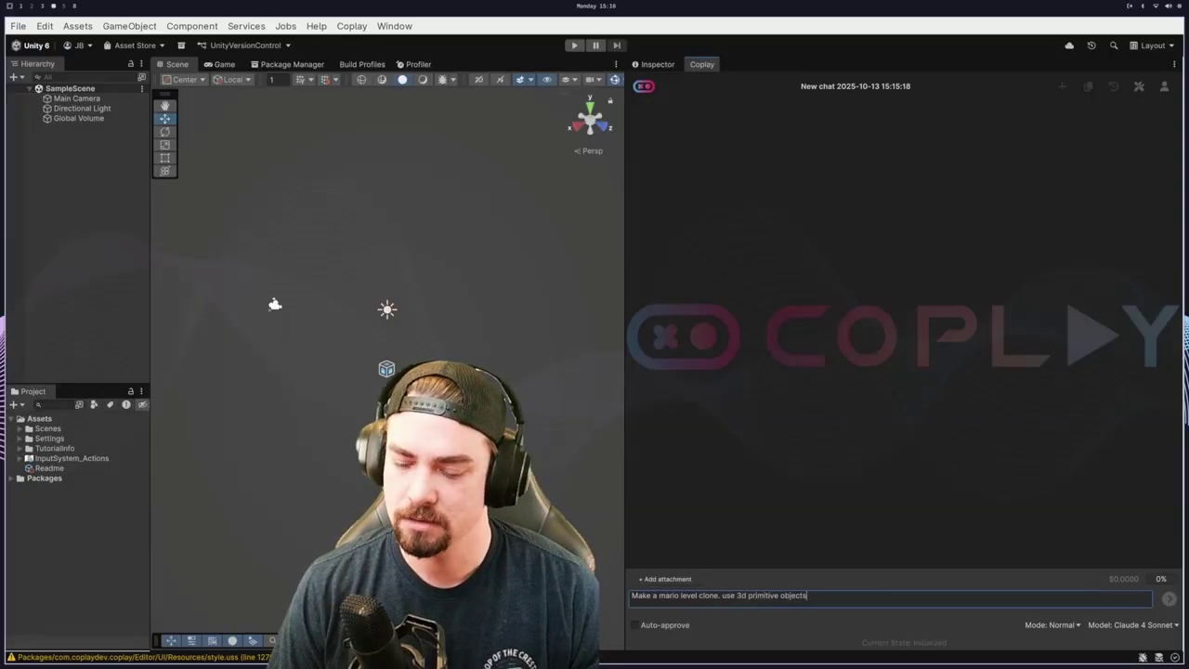
text( for now.)
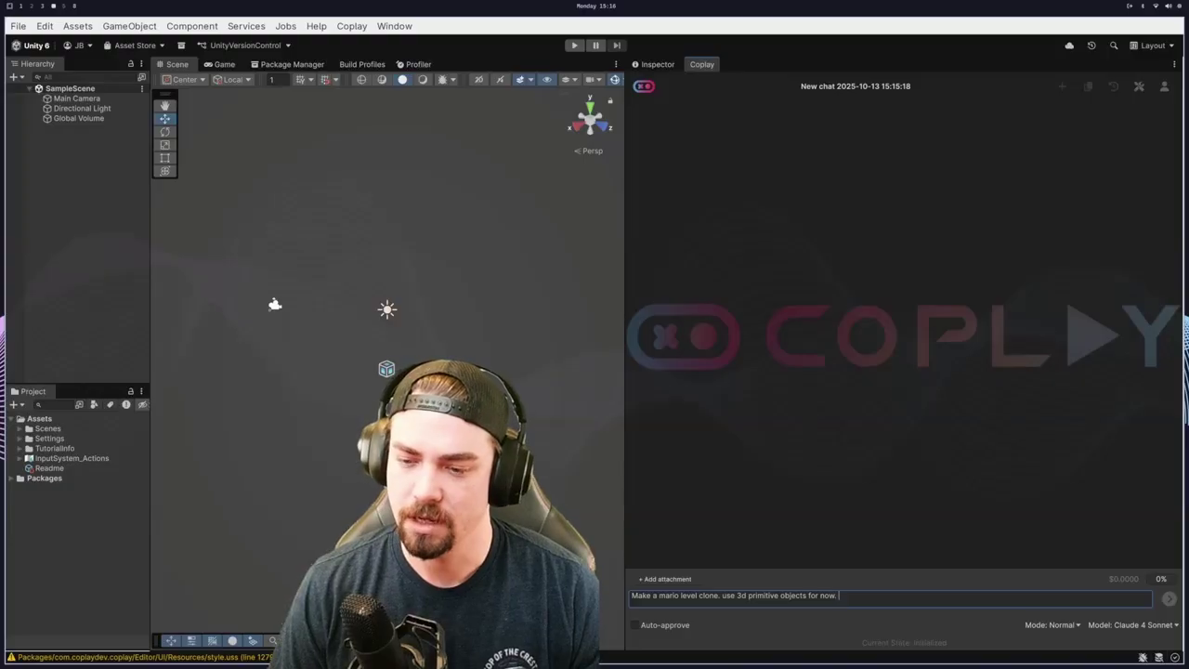
text( use an)
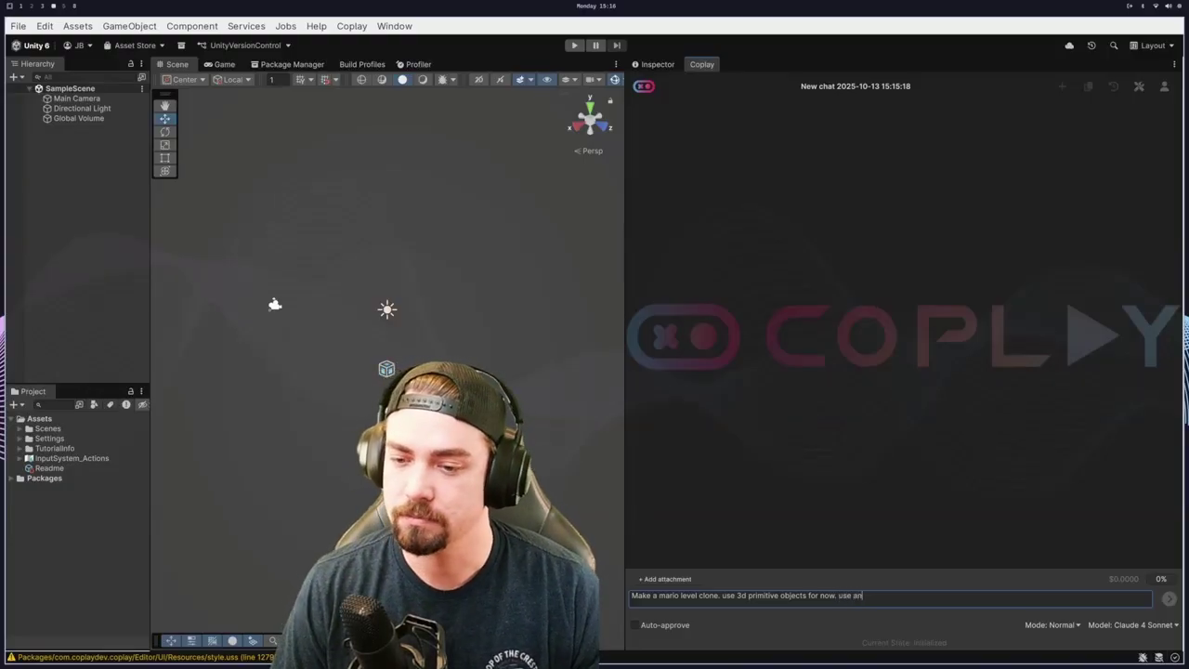
text( isometric camera that follows the pa)
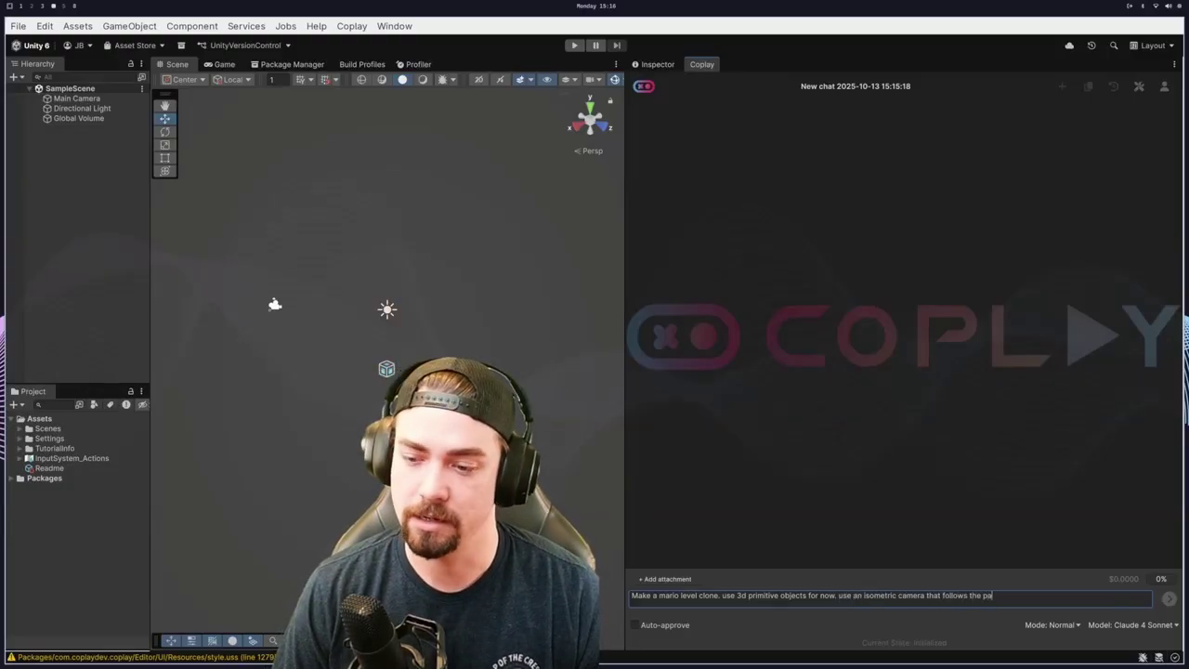
key(BackSpace)
text(layer.)
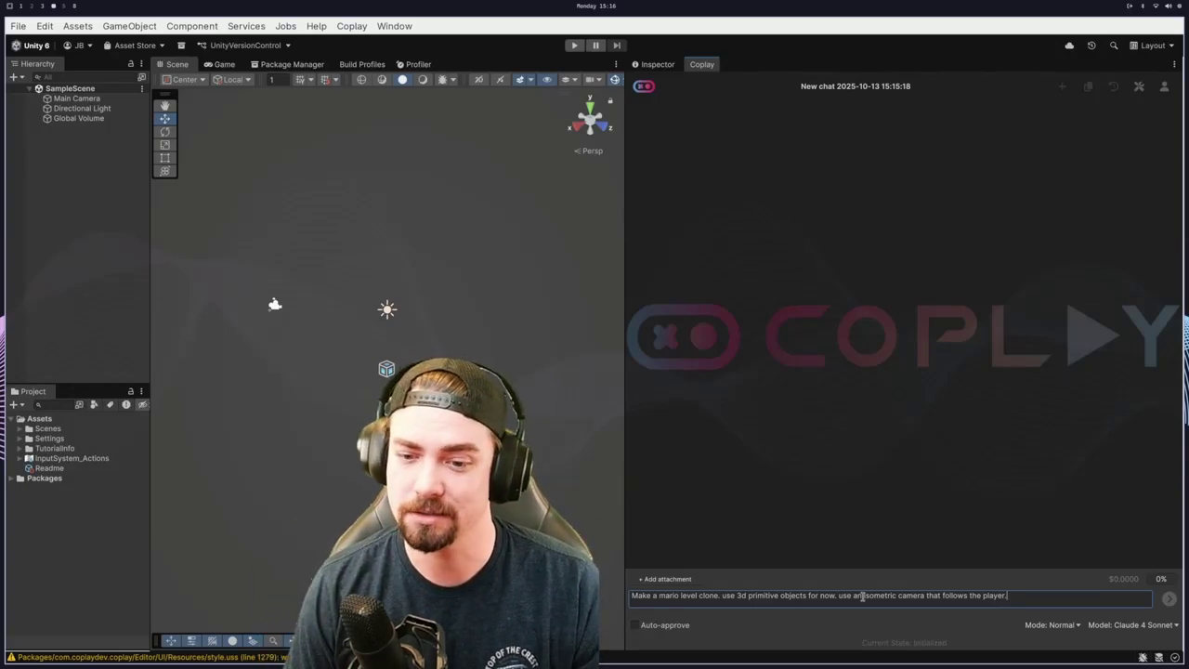
Enable auto-approve, keep the Normal mode with the Claude 4.5 Sonnet model, and submit the Mario level prompt.
click(635, 624)
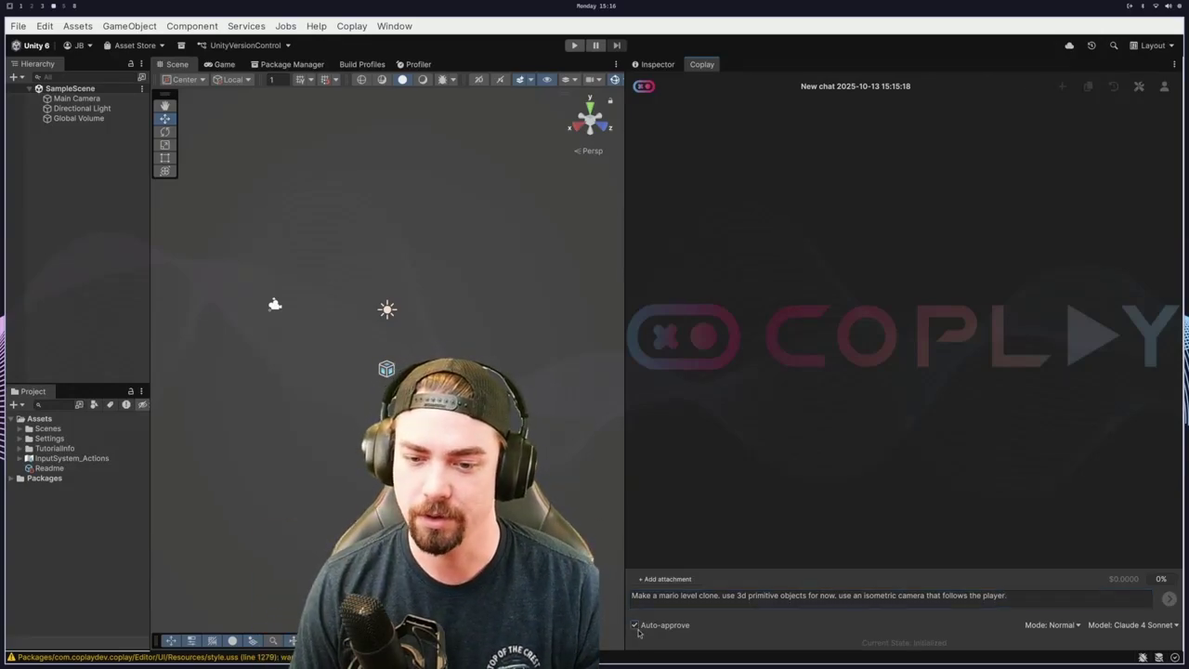
click(1073, 628)
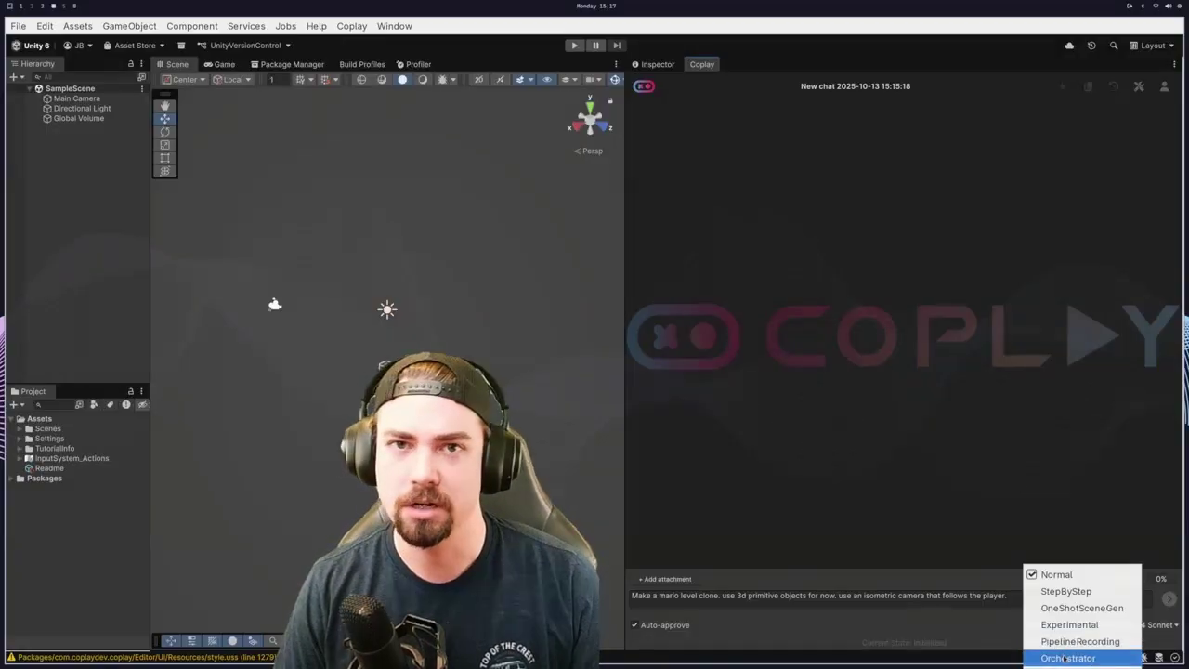
click(1067, 576)
click(1135, 626)
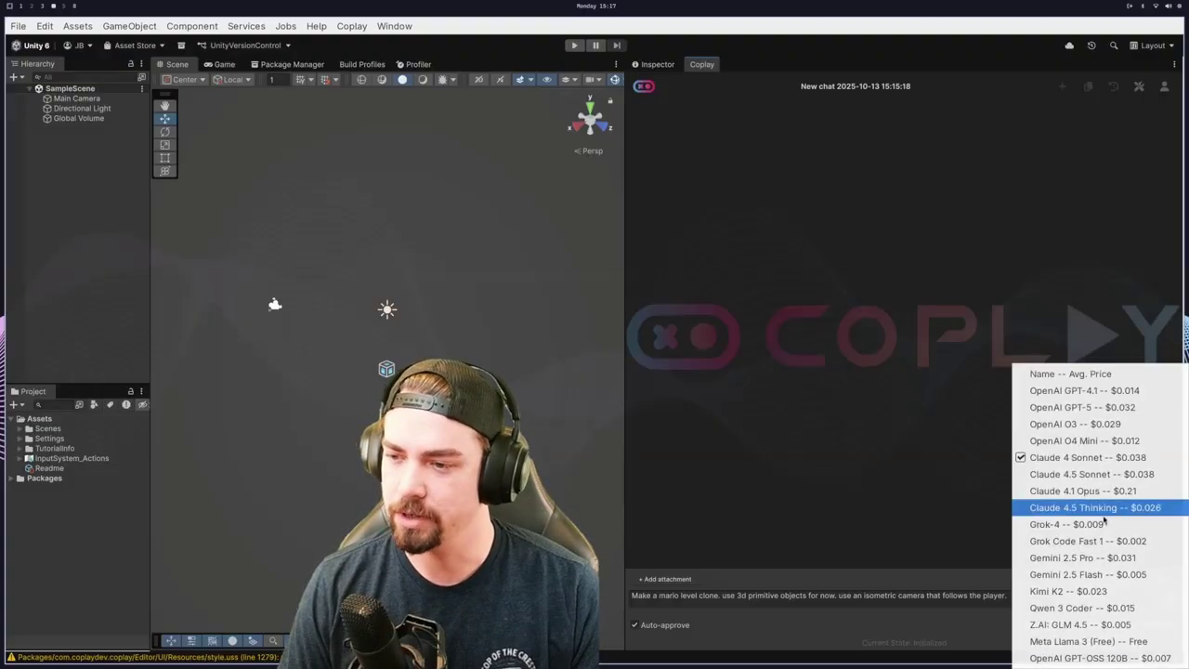
click(1083, 475)
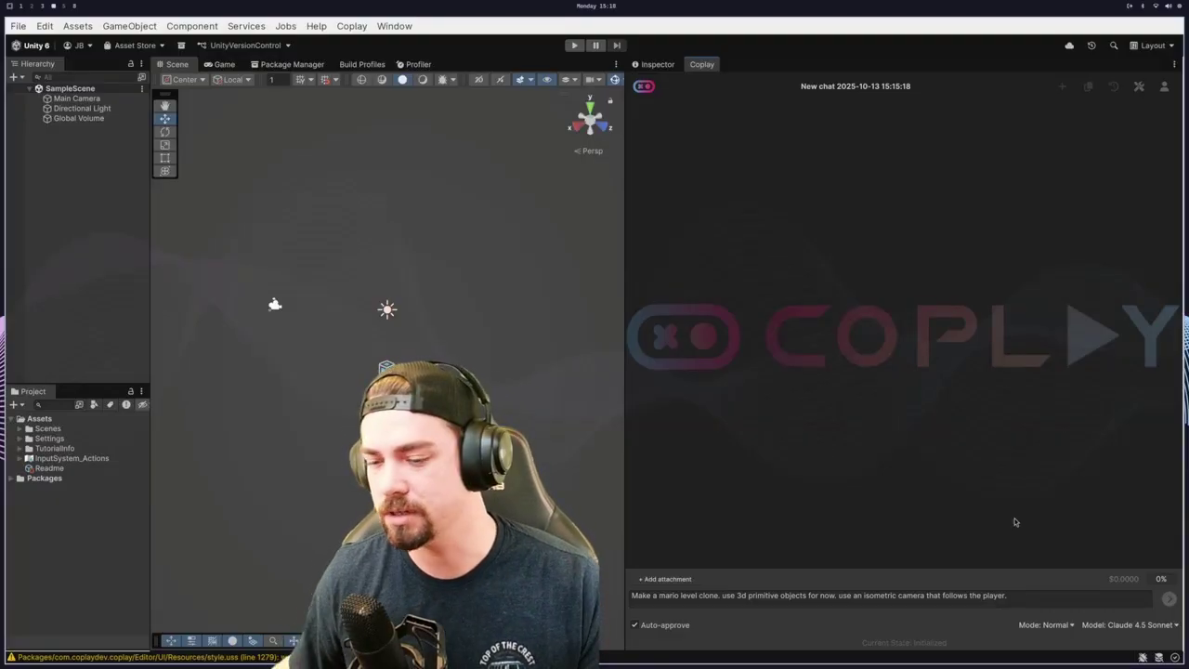
click(1170, 600)
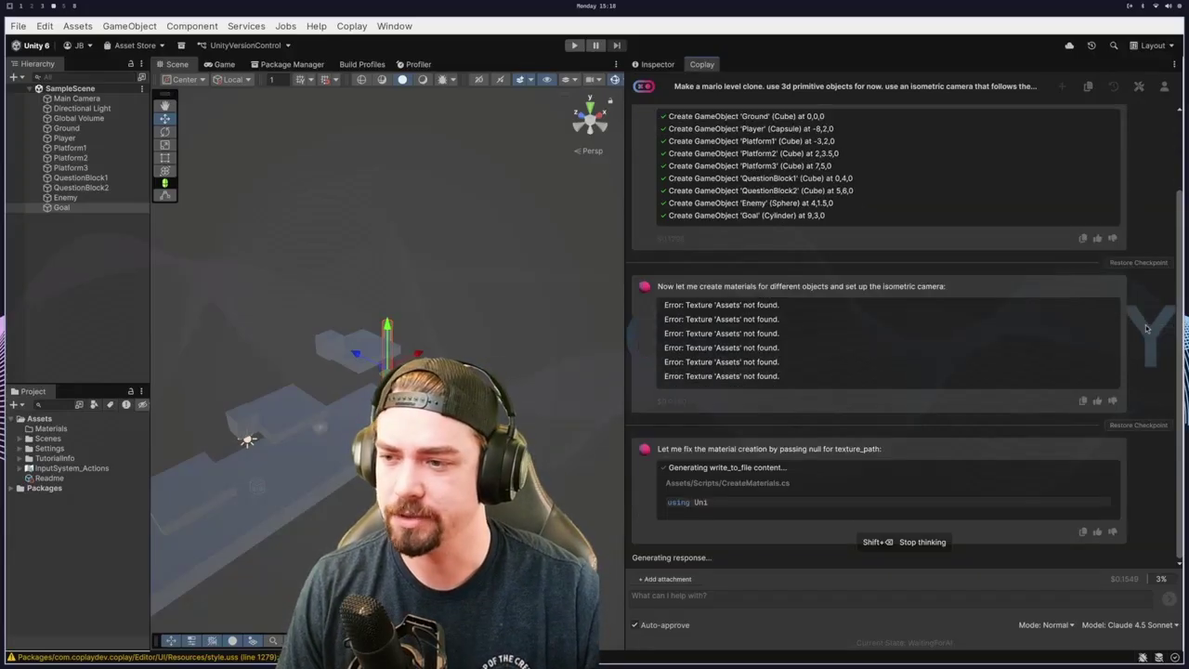
Let Coplay proceed with adding the PlayerController, IsometricCameraFollow and EnemyPatrol components to their game objects.
scroll(1146, 297, up, 3)
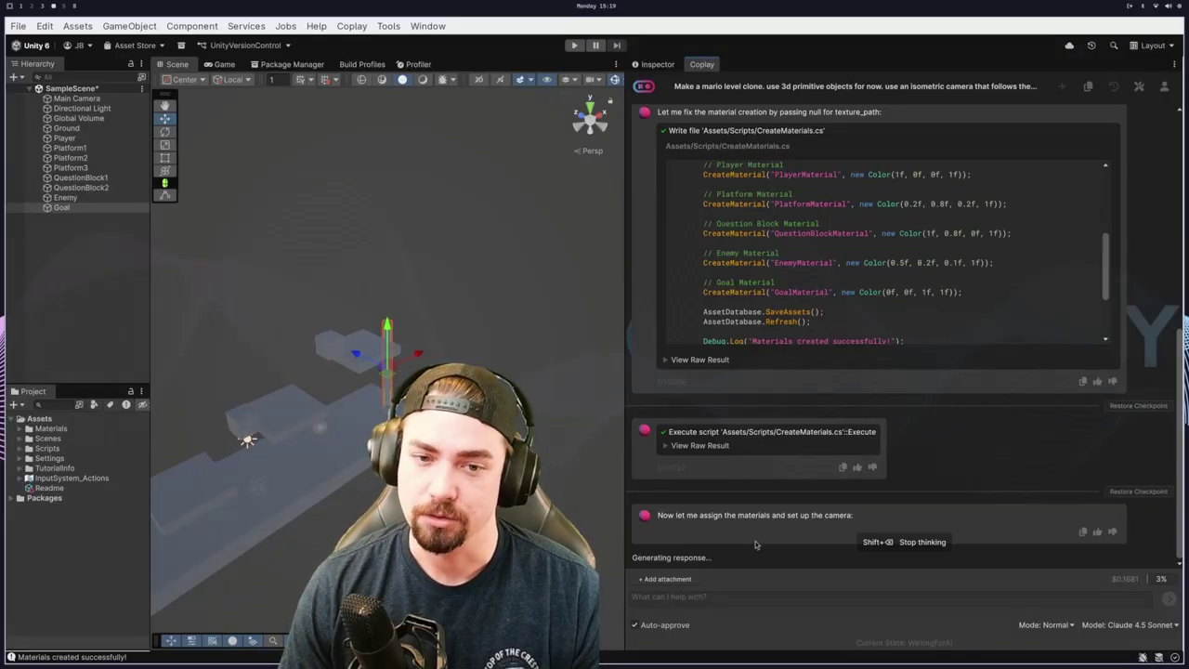
right_drag(372, 279, 437, 279)
right_drag(375, 381, 355, 400)
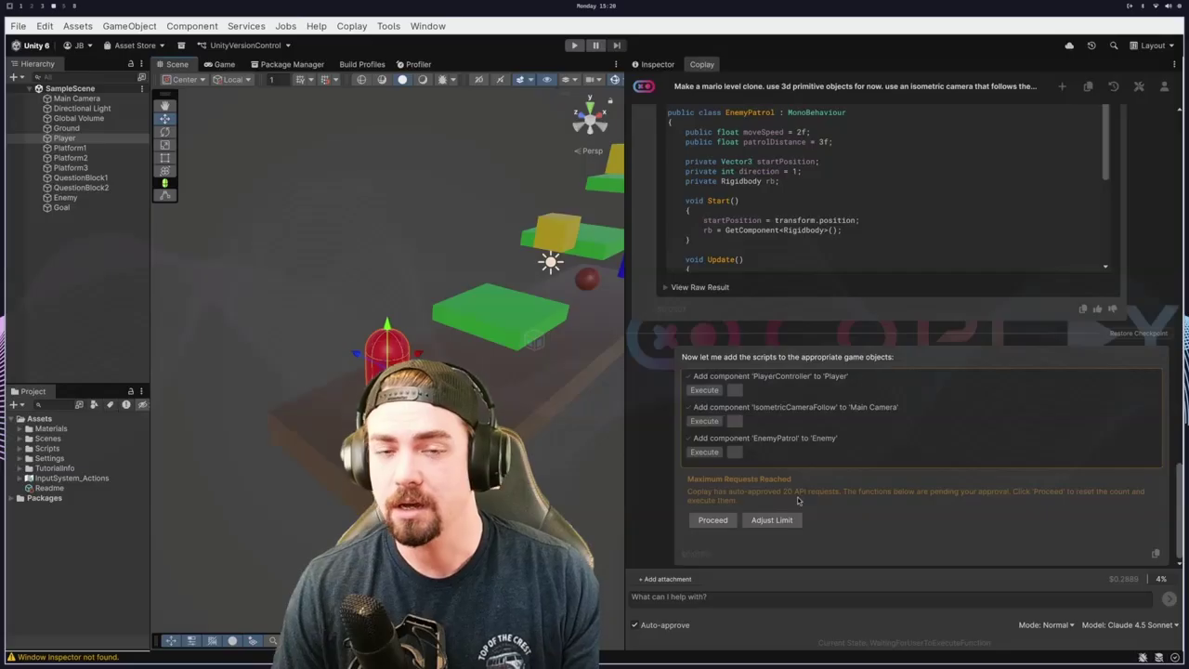
click(722, 521)
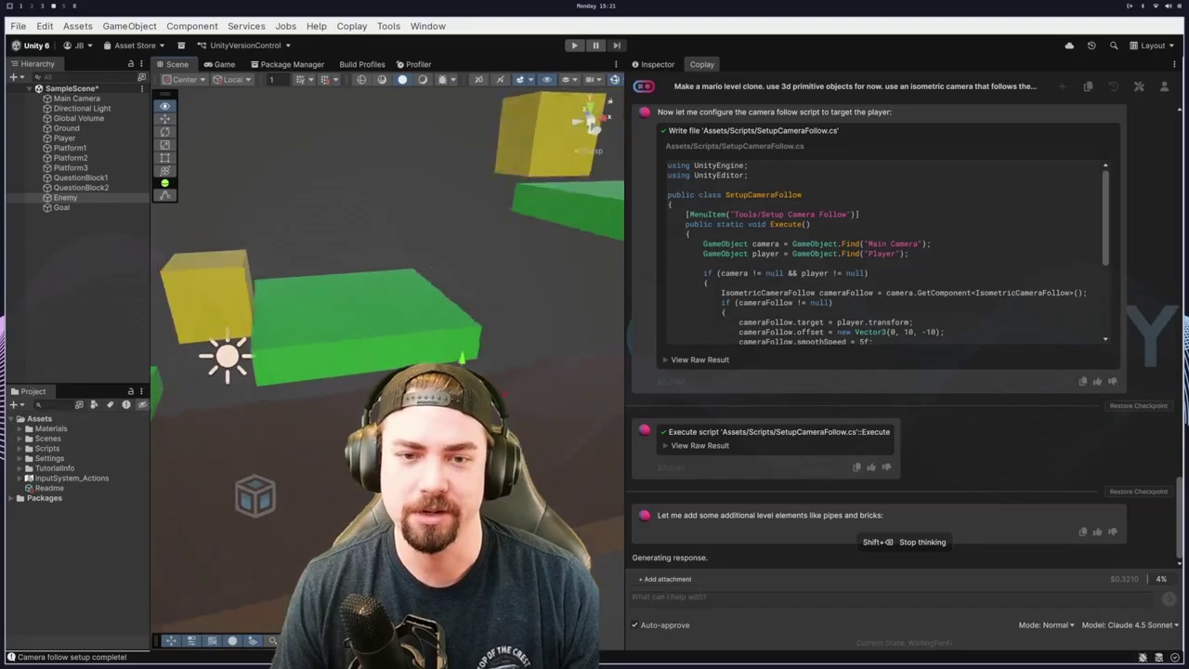
Review the whole generated level in the Scene view and start play mode to test it.
middle_drag(477, 340, 424, 332)
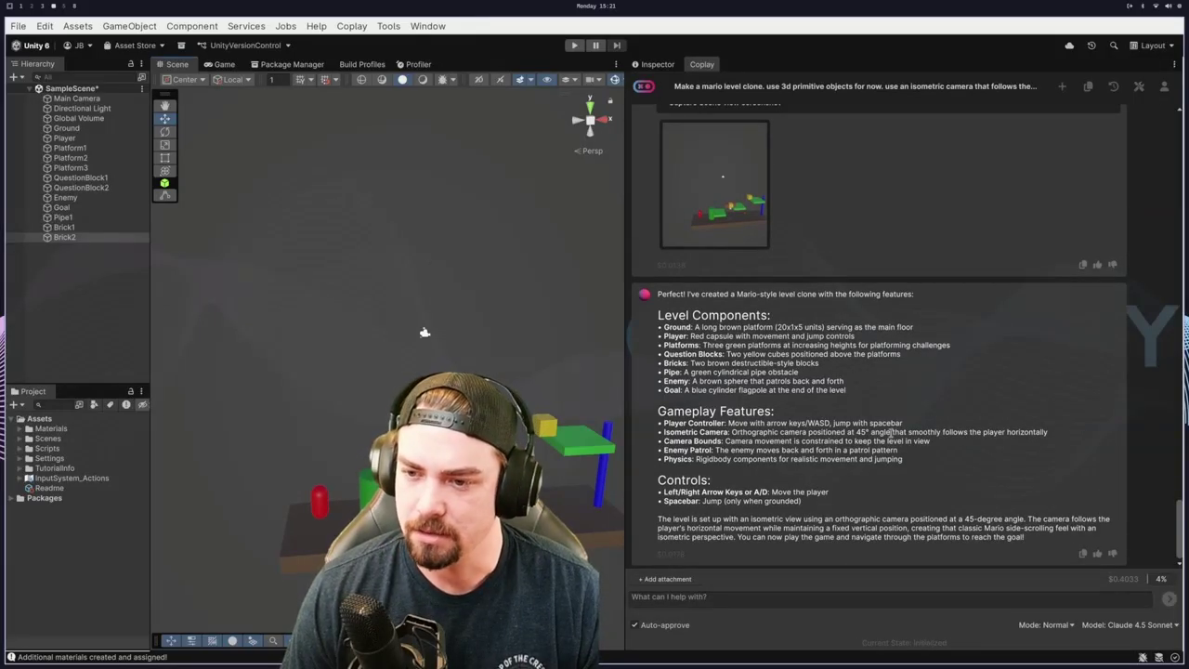
scroll(424, 331, down, 2)
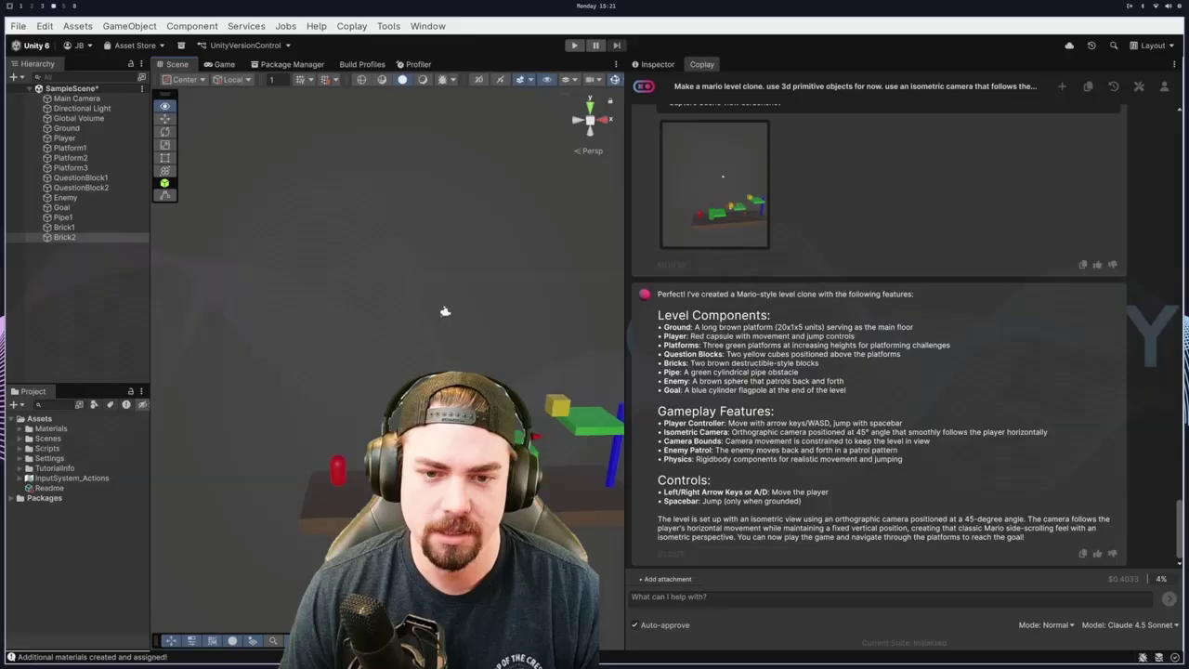
middle_drag(424, 332, 408, 242)
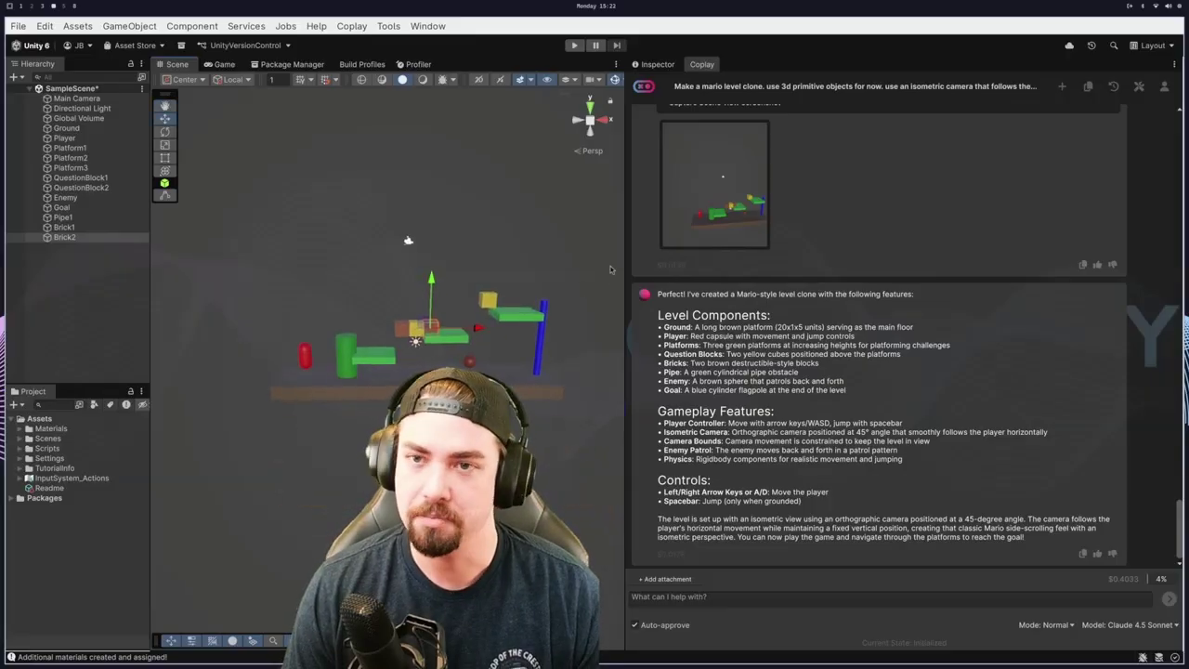
click(580, 49)
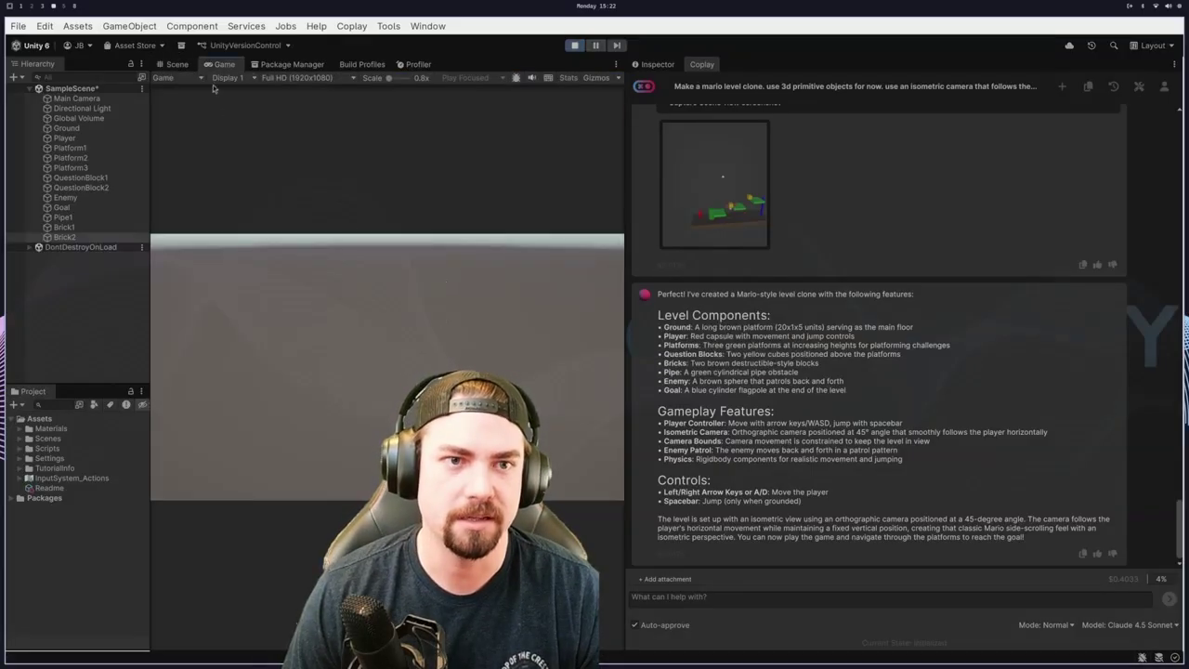
Dock the Game view beneath the Scene view and stop play mode.
click(177, 64)
drag(224, 64, 327, 416)
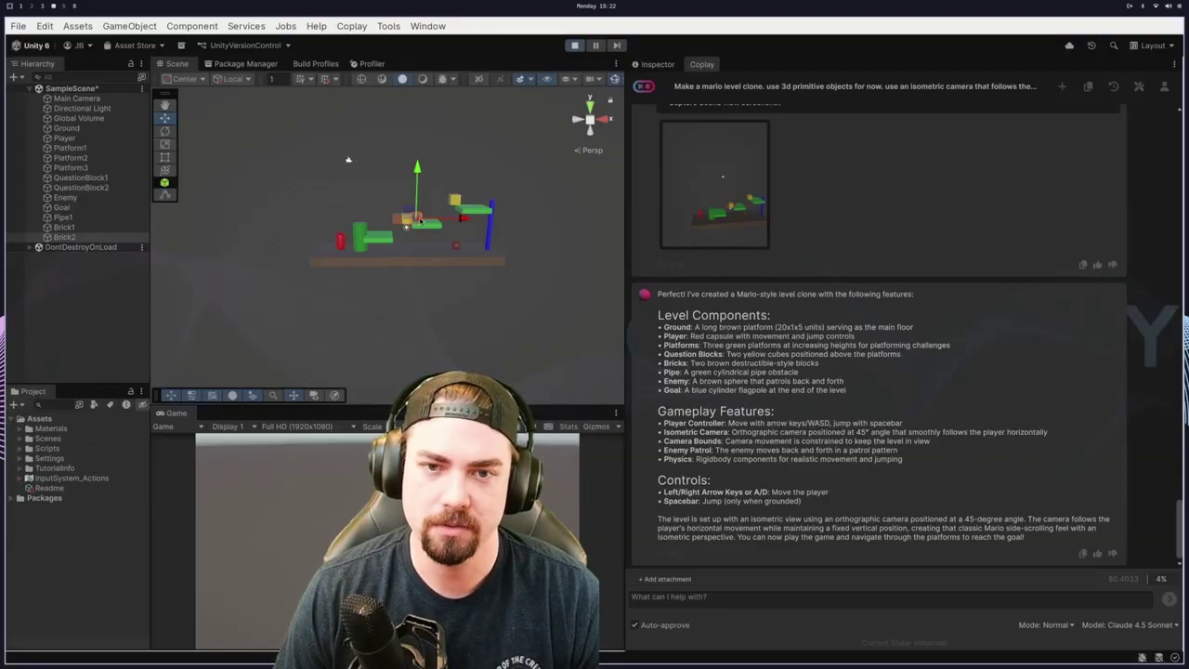
key(ctrl+p)
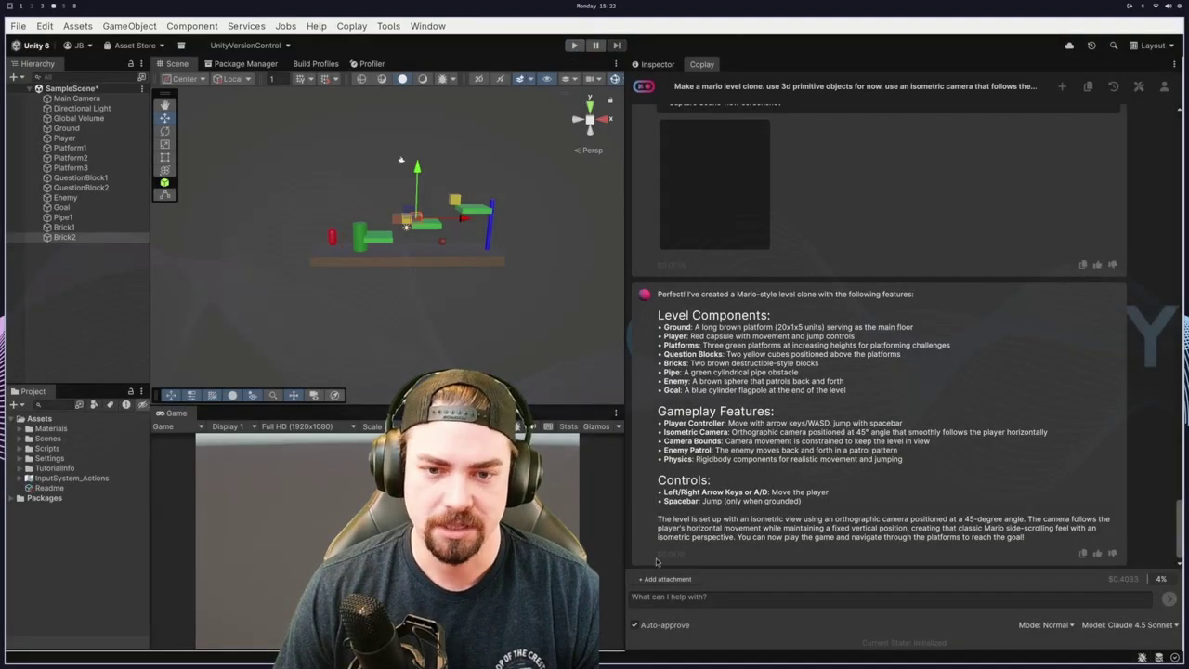
Send Coplay the follow-up "The camera is position poorly, I cannot see anything. also the player cannot jump".
click(722, 599)
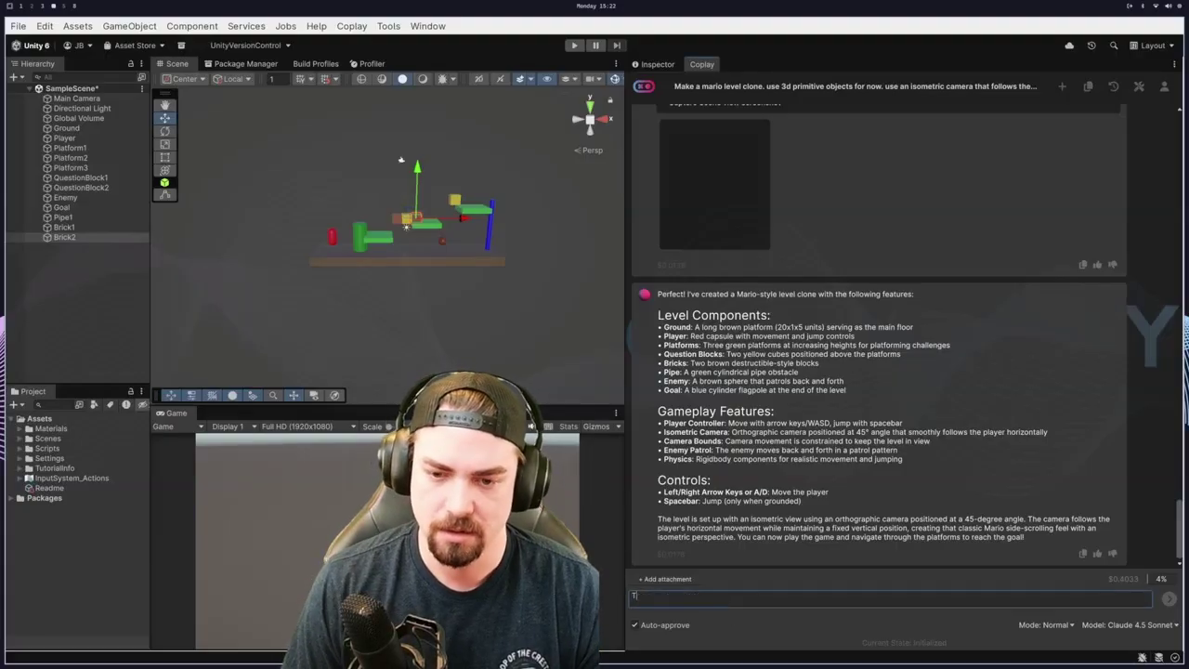
text(The ca)
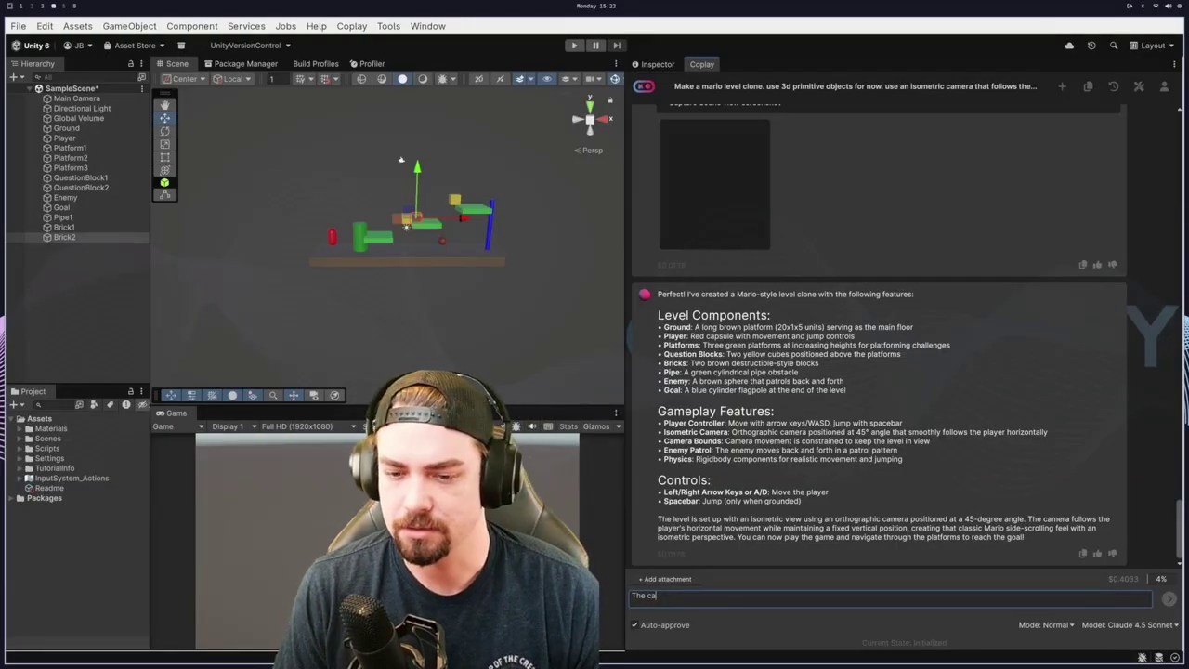
text(mera is position poorly, I cannot see anything. also the player canno)
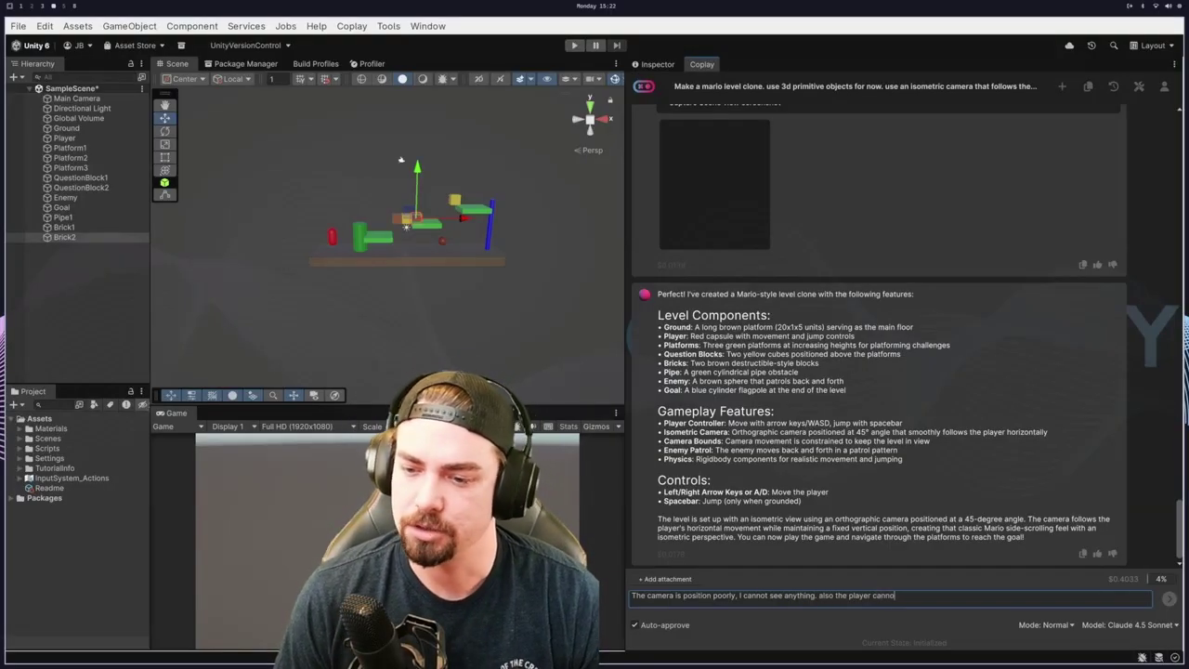
text(ump)
key(Return)
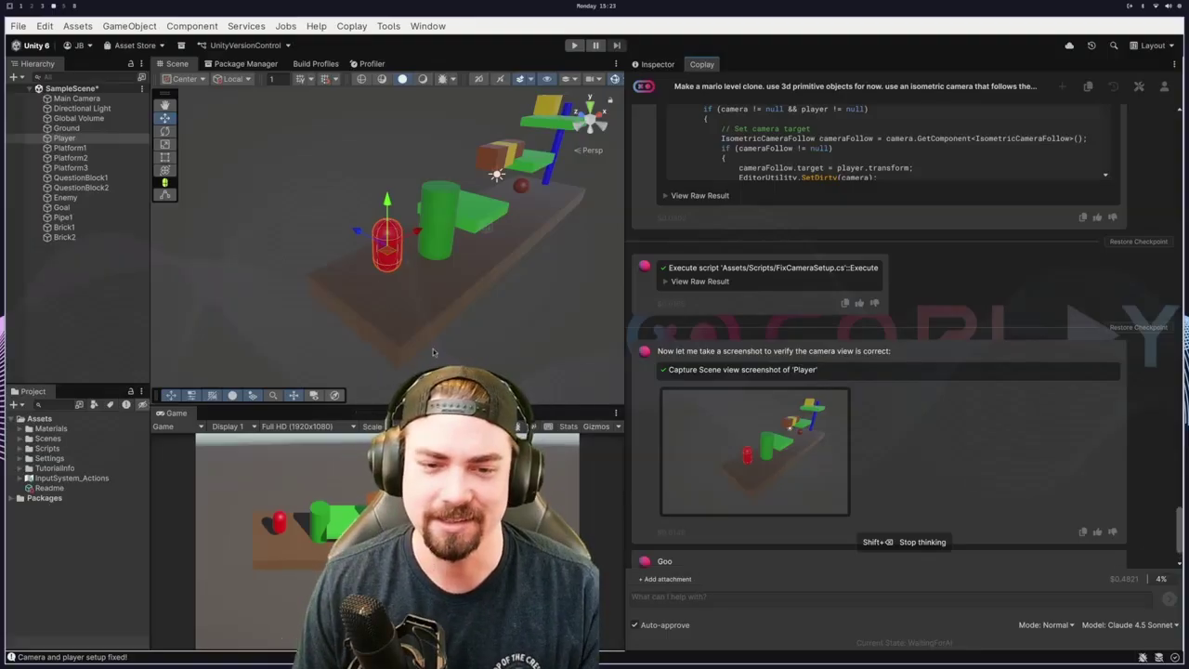
Examine the platforms, pipe and player of the revised level from the side in the Scene view.
scroll(501, 241, up, 3)
scroll(427, 213, down, 5)
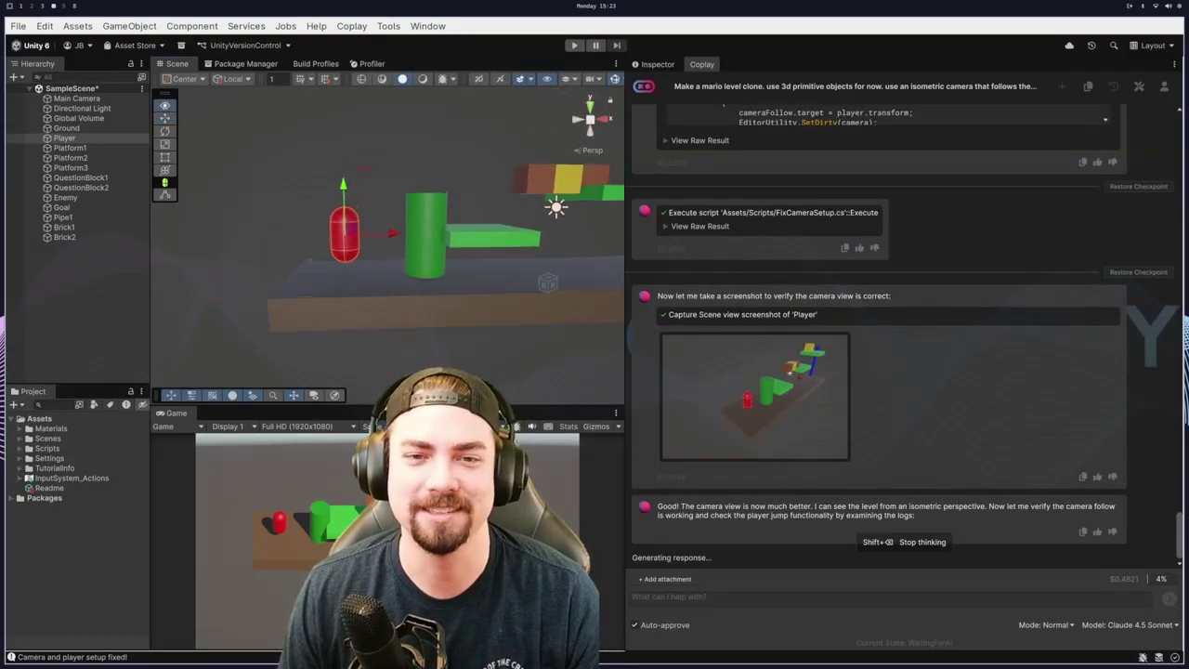
right_drag(430, 220, 441, 232)
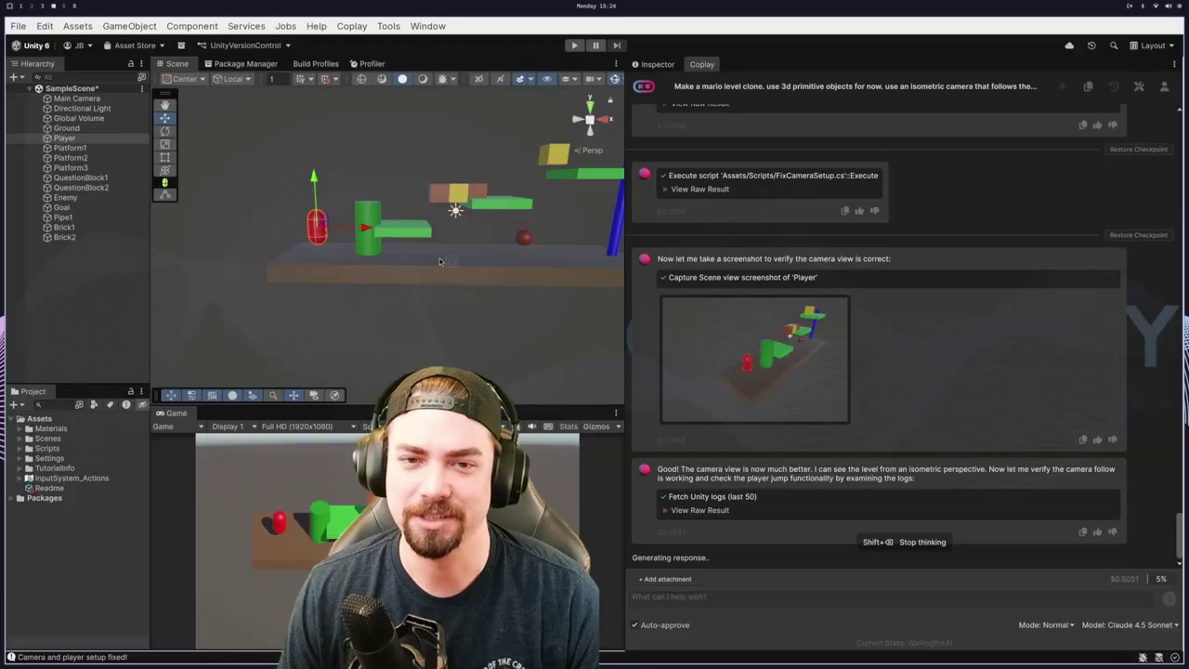
Inspect the level from an angled viewpoint and look through the generated scripts in the Scripts folder, from CreateAdditionalMaterials to SetupCameraFollow.
middle_drag(460, 260, 420, 276)
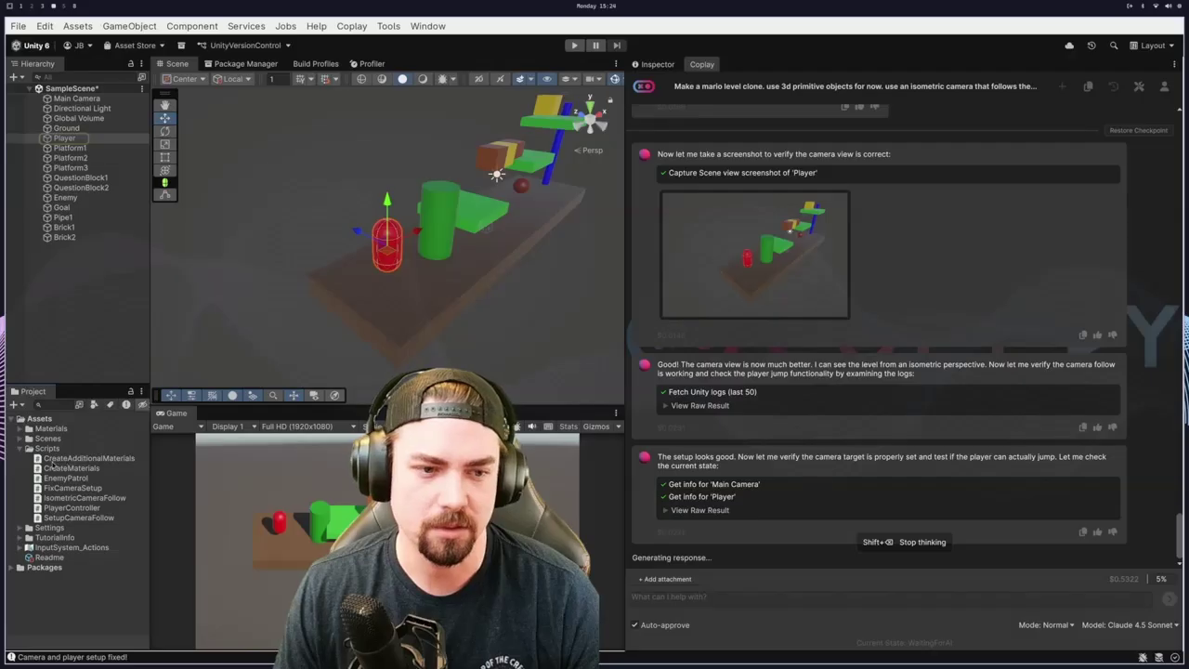
click(98, 459)
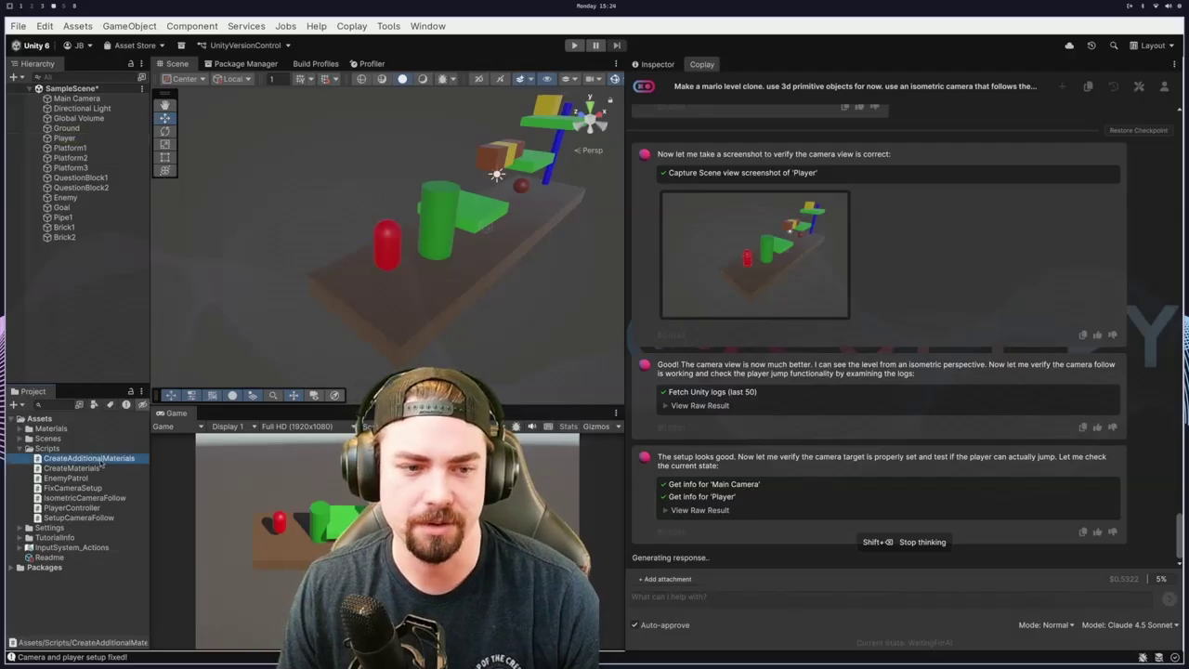
click(98, 469)
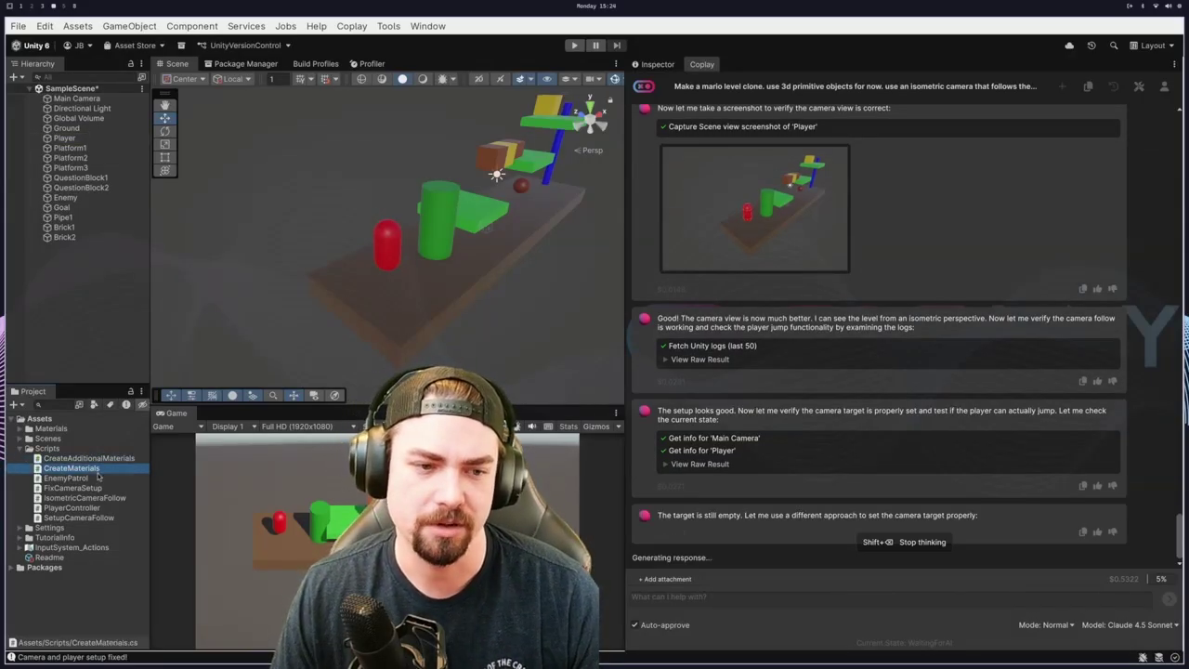
click(98, 479)
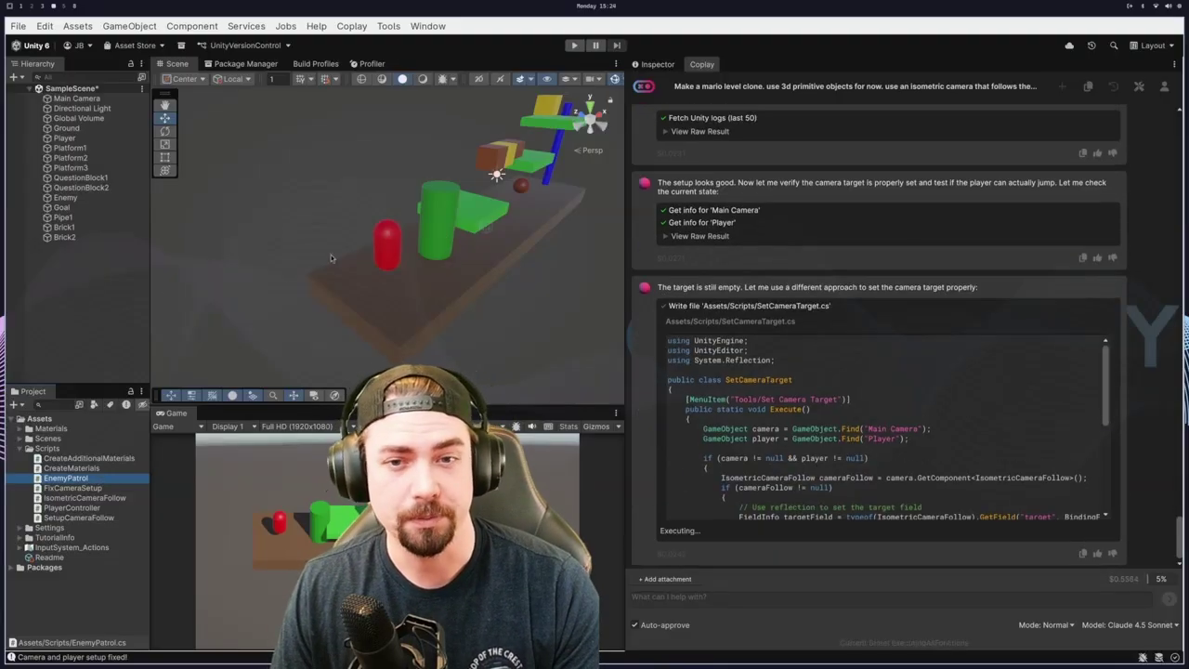
click(74, 487)
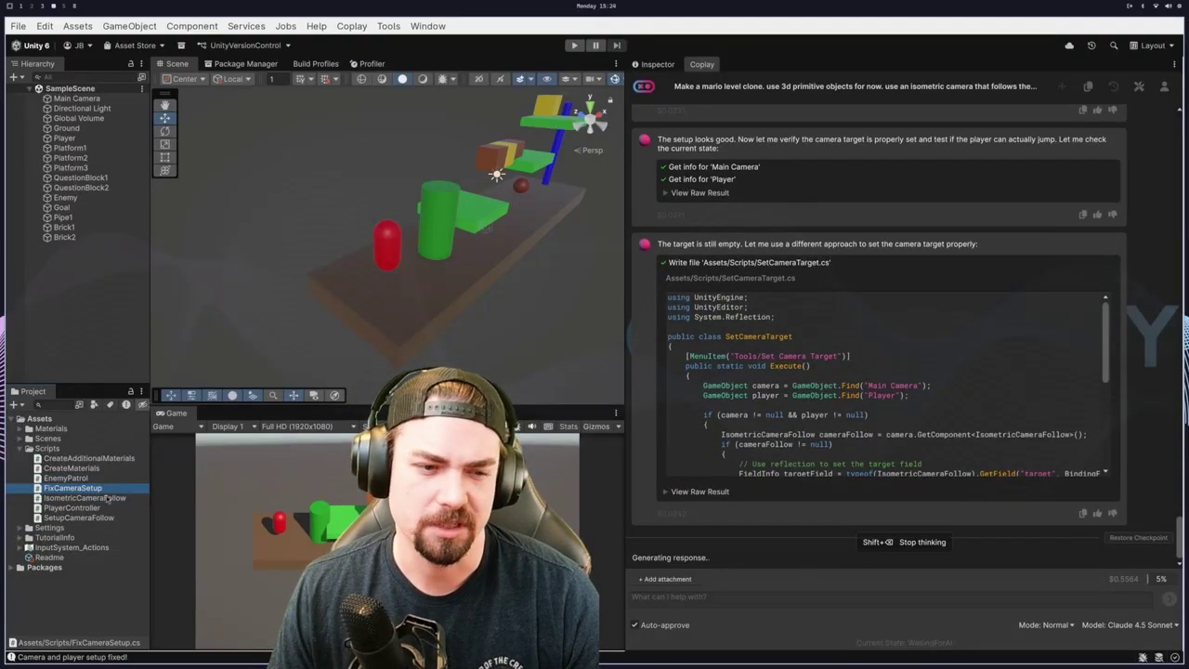
click(104, 507)
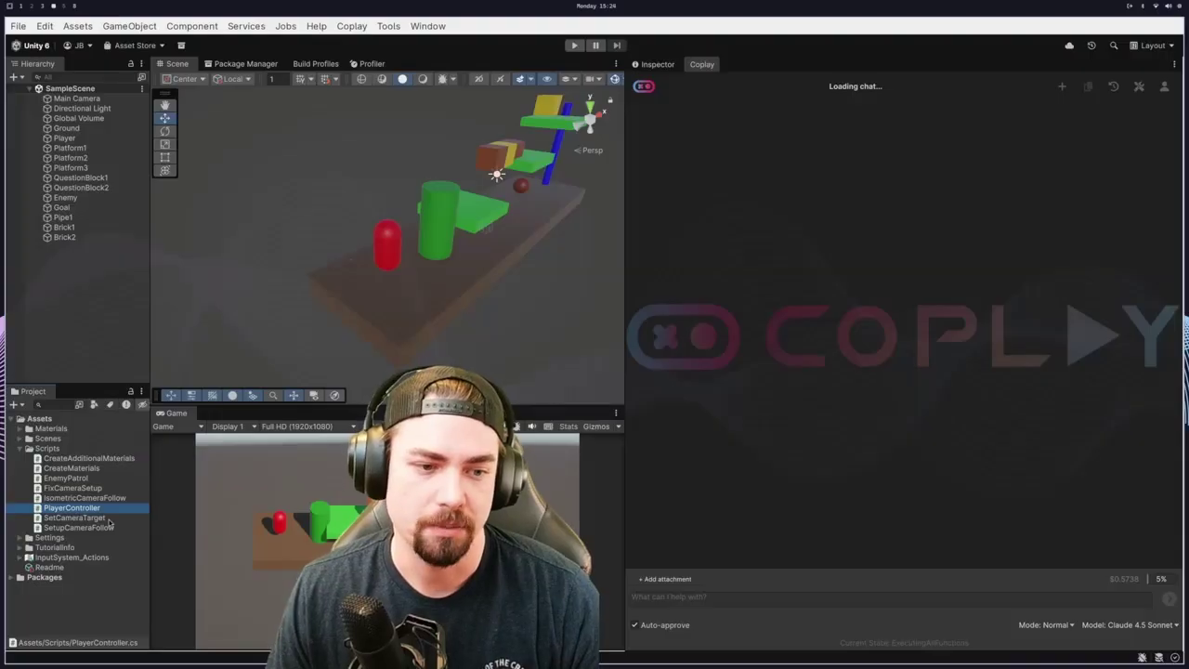
click(91, 527)
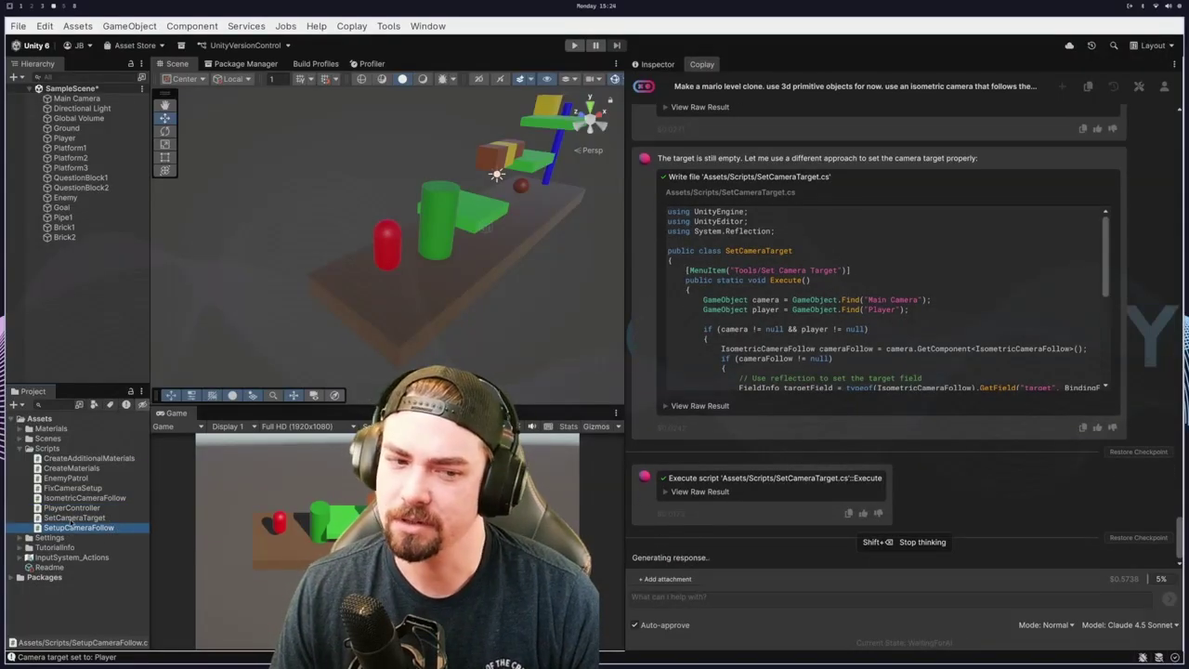
click(70, 521)
click(73, 527)
click(72, 488)
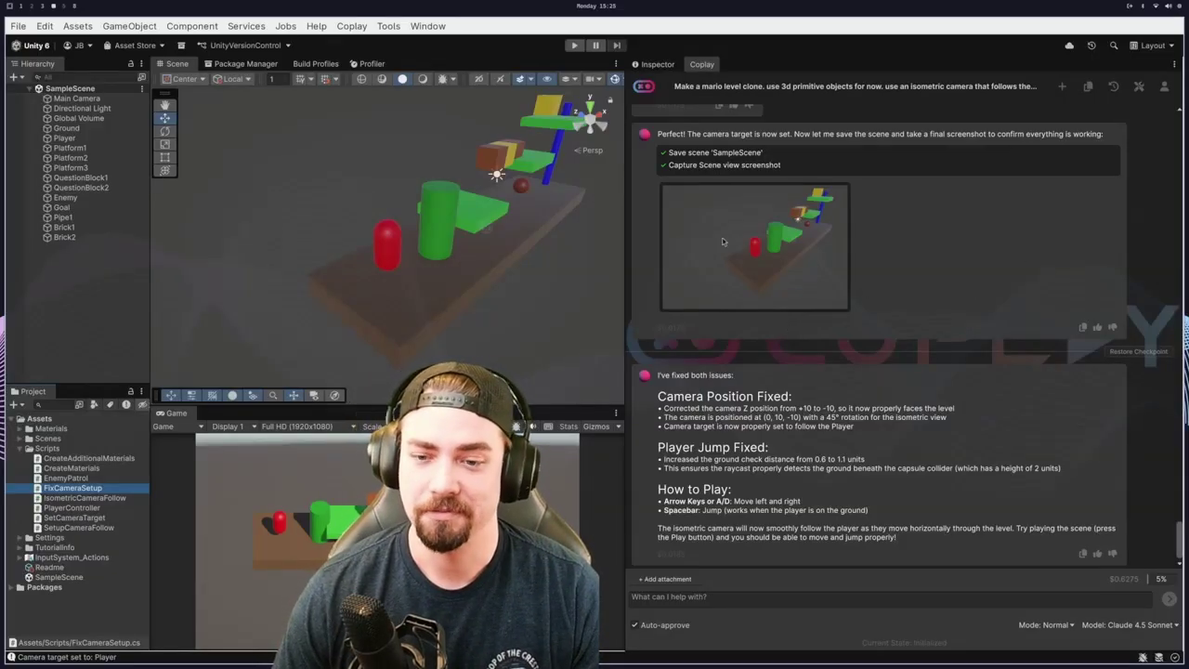
Start play mode and test the revised level by jumping and moving the player to the right.
click(574, 45)
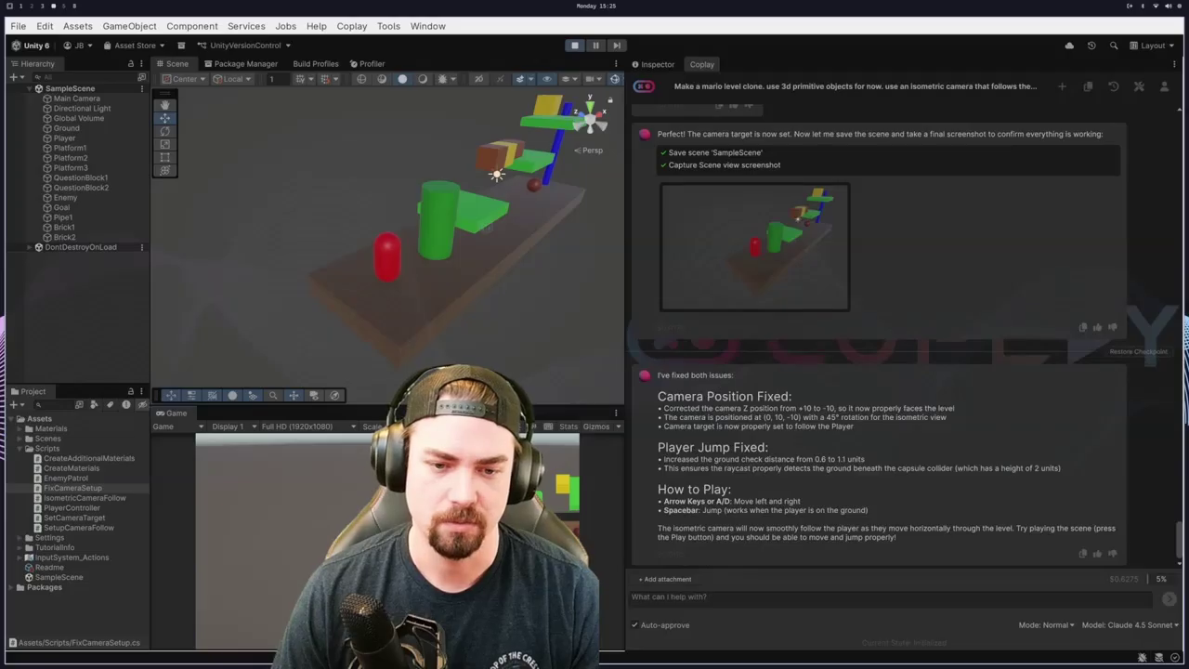
key(space)
key(Right)
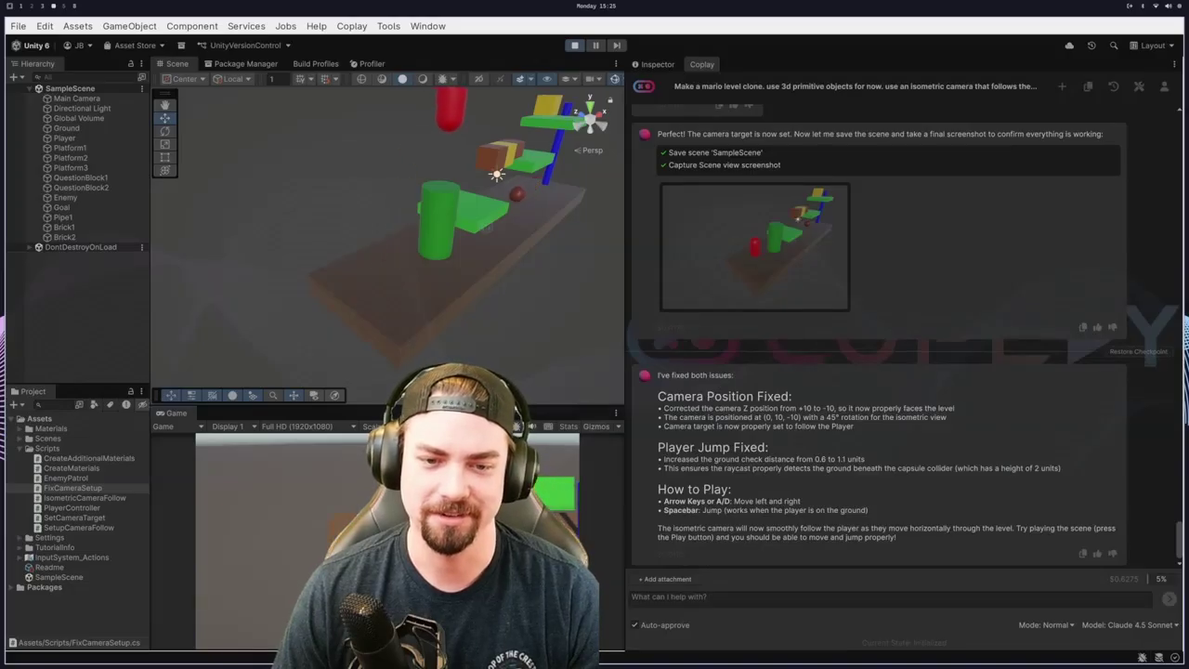
key(space)
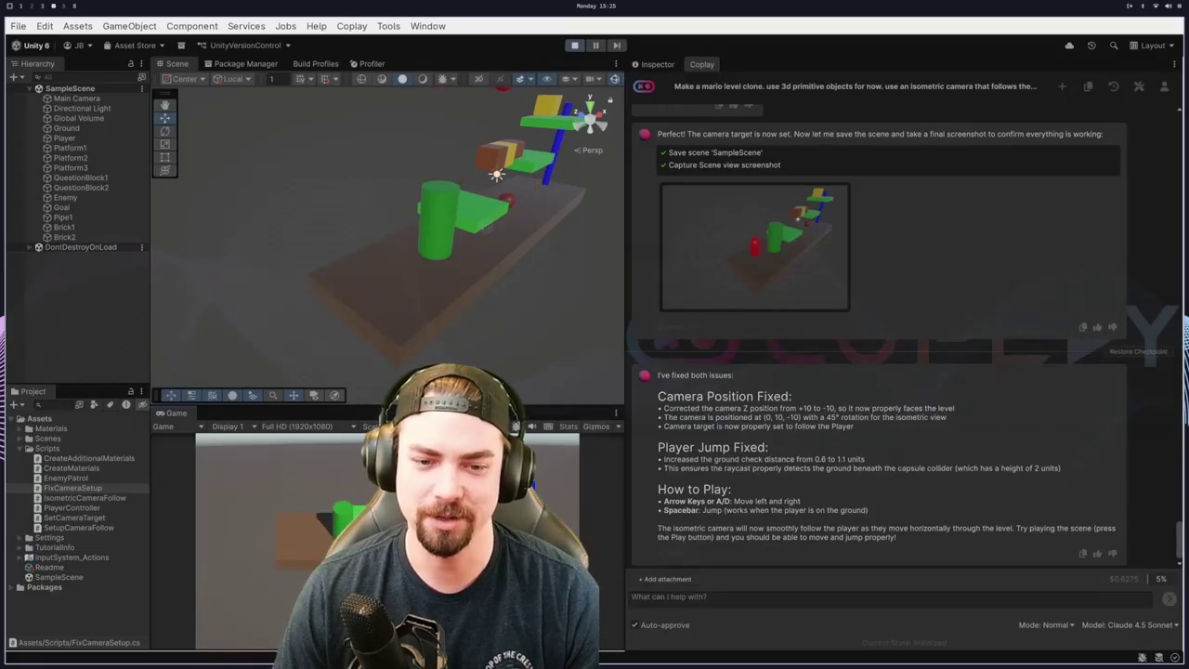
key(Right)
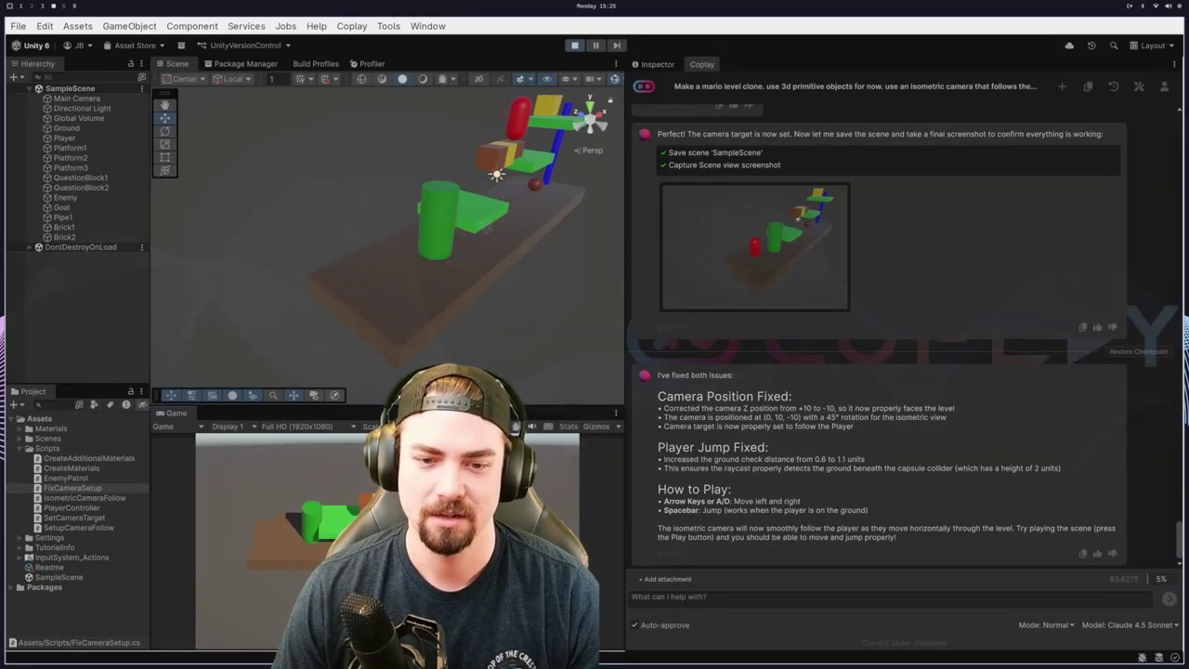
key(Right)
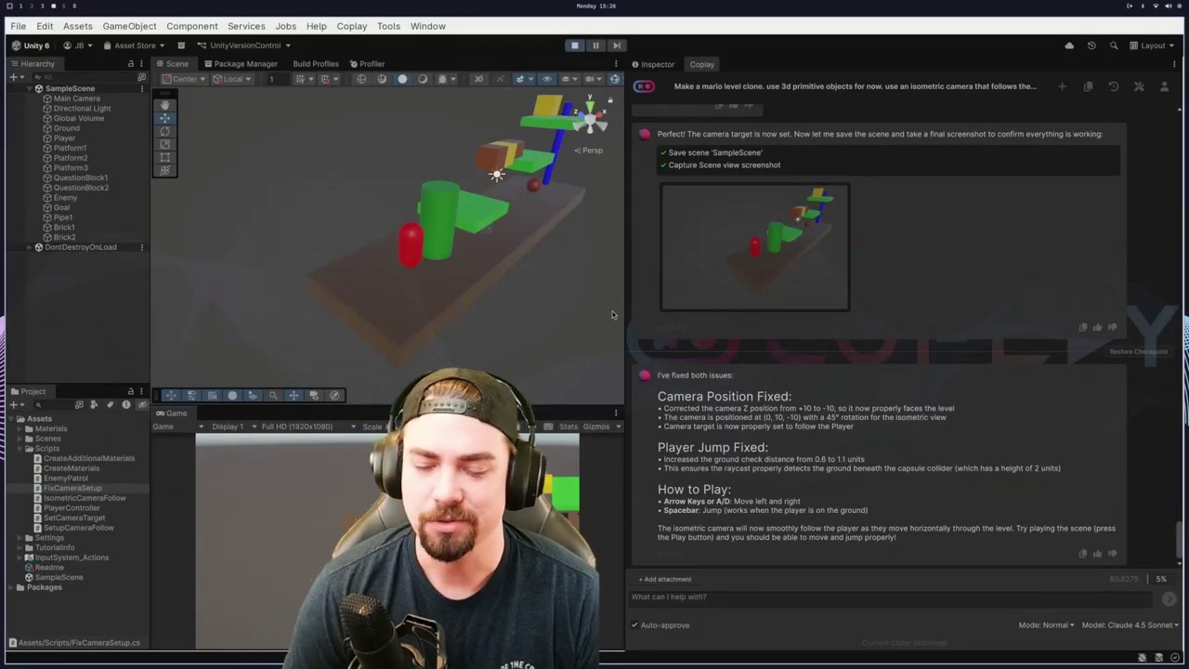
Create a new Coplay chat and reopen the Mario level conversation from the chat history.
click(1064, 88)
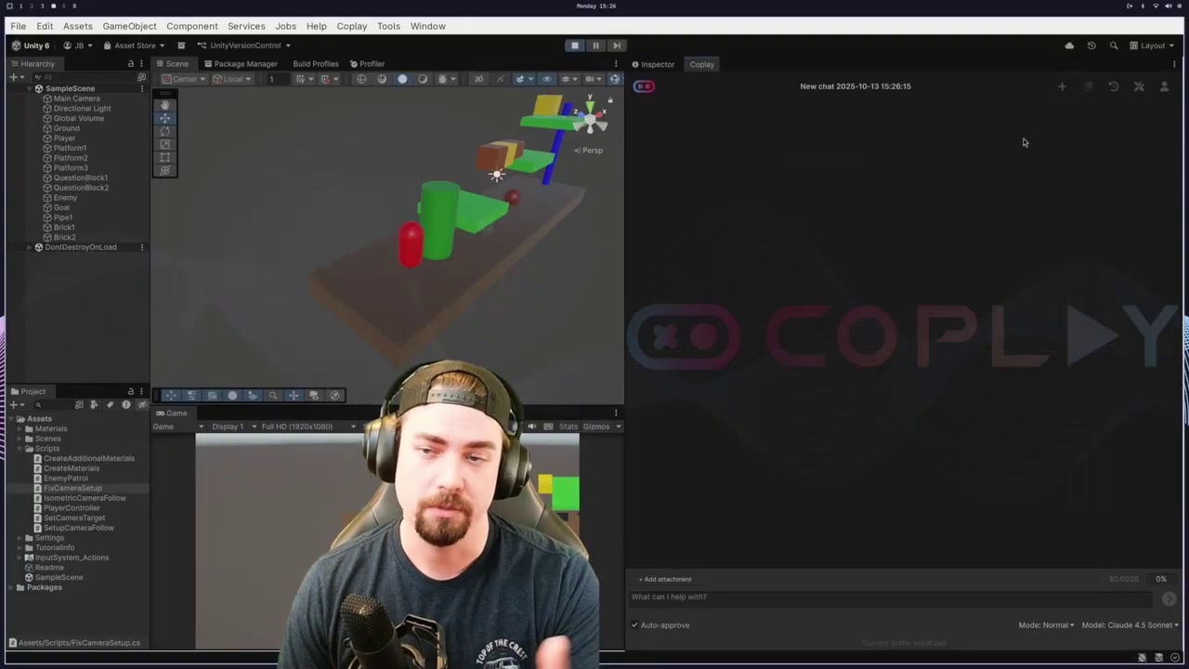
click(1113, 86)
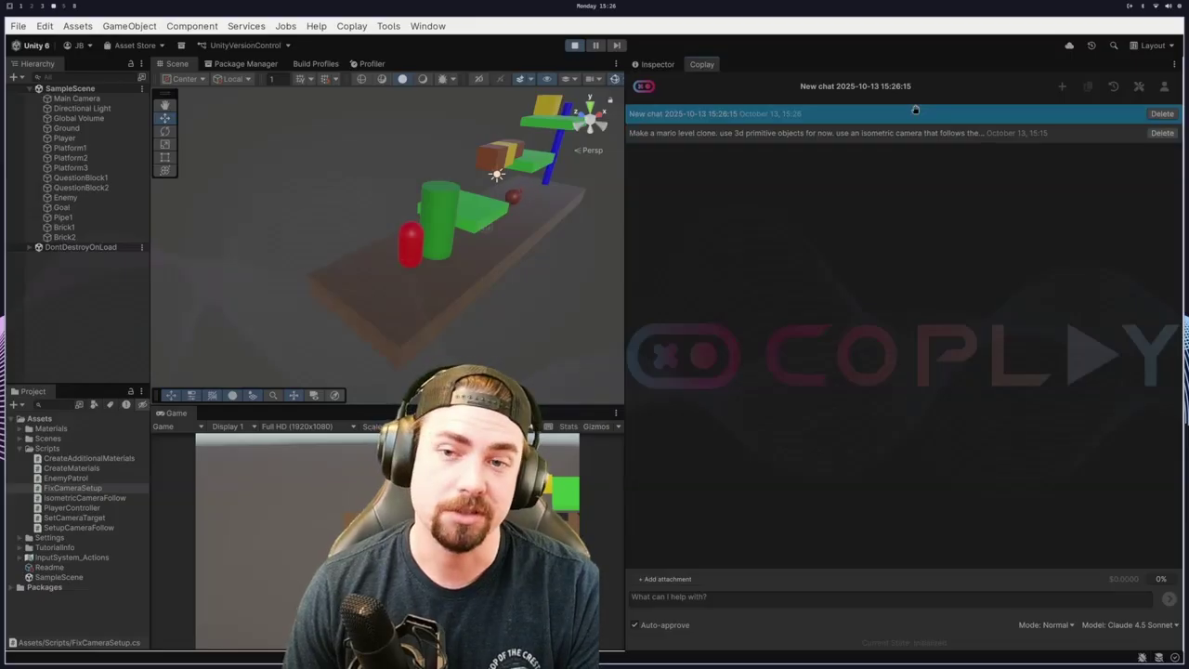
click(906, 135)
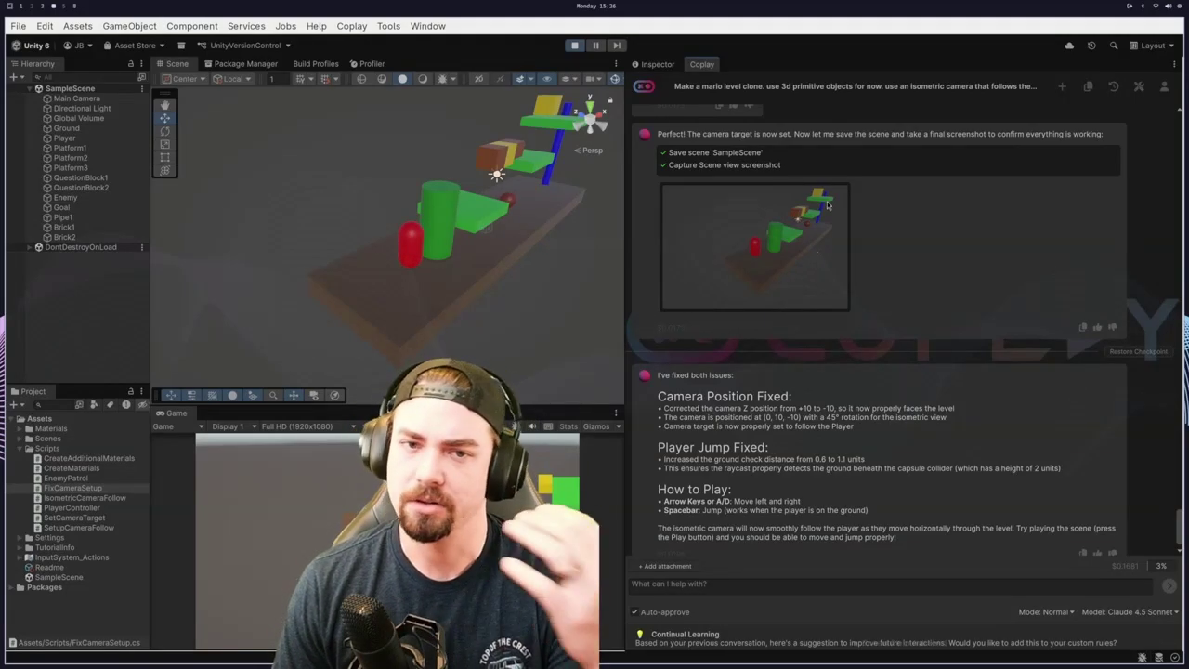
Open the Coplay settings and focus the Anthropic API key field.
click(1139, 85)
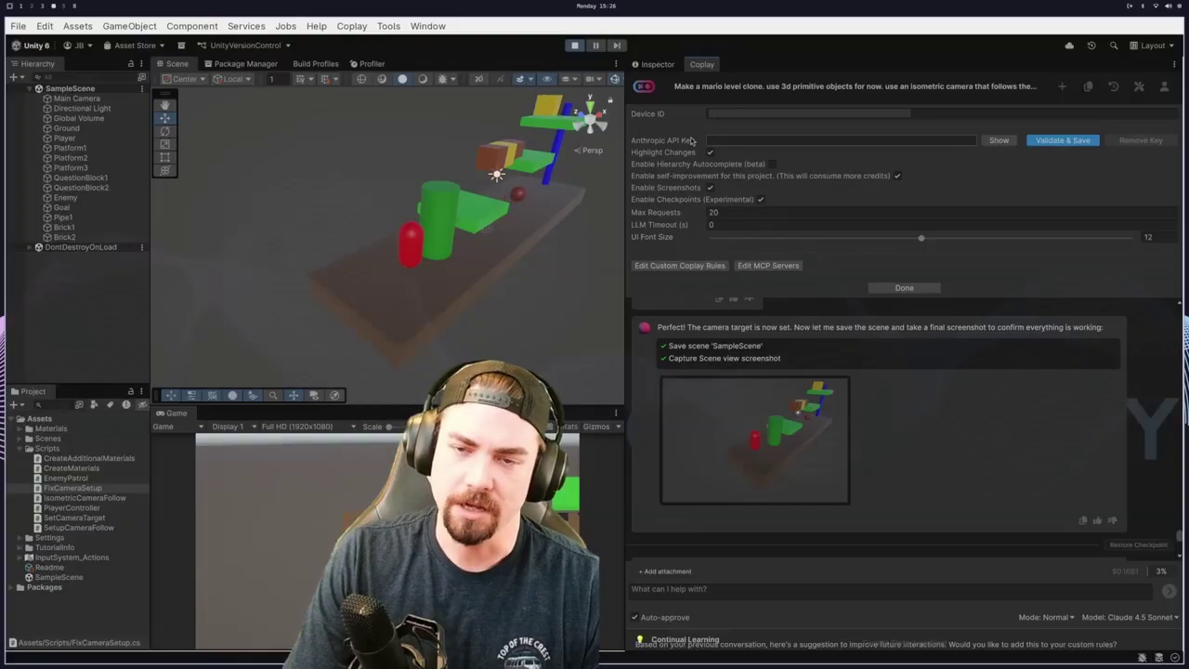
click(755, 140)
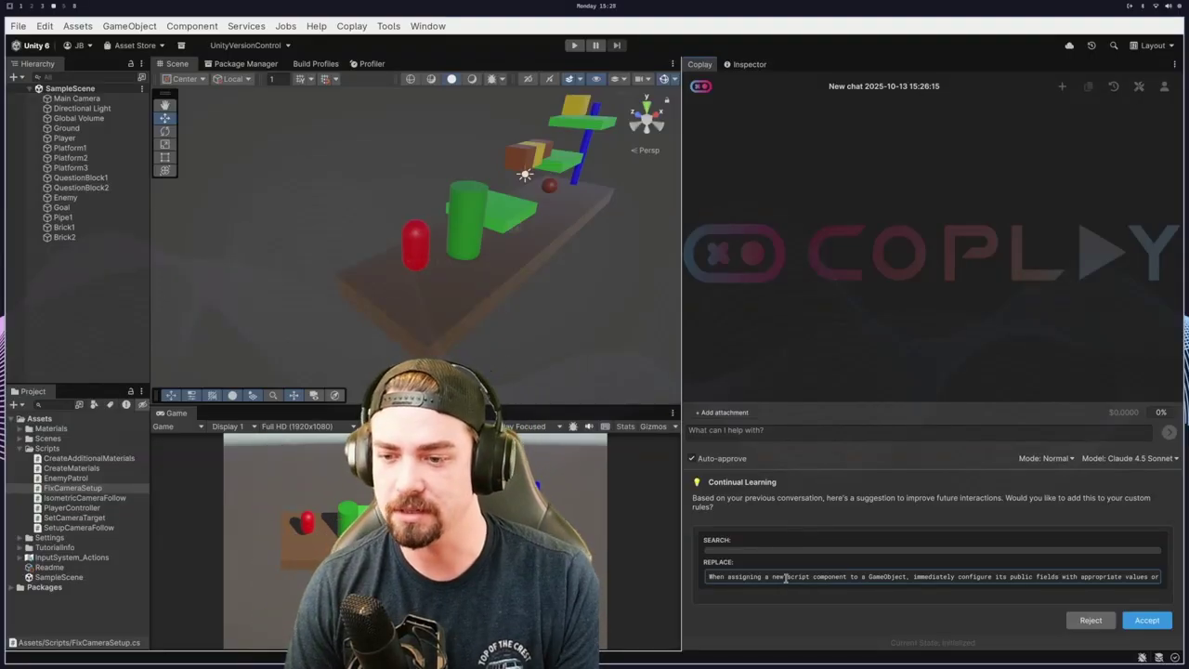
Read the full replacement text of the Continual Learning suggestion about configuring public fields on newly assigned script components.
drag(730, 578, 1157, 589)
click(1103, 578)
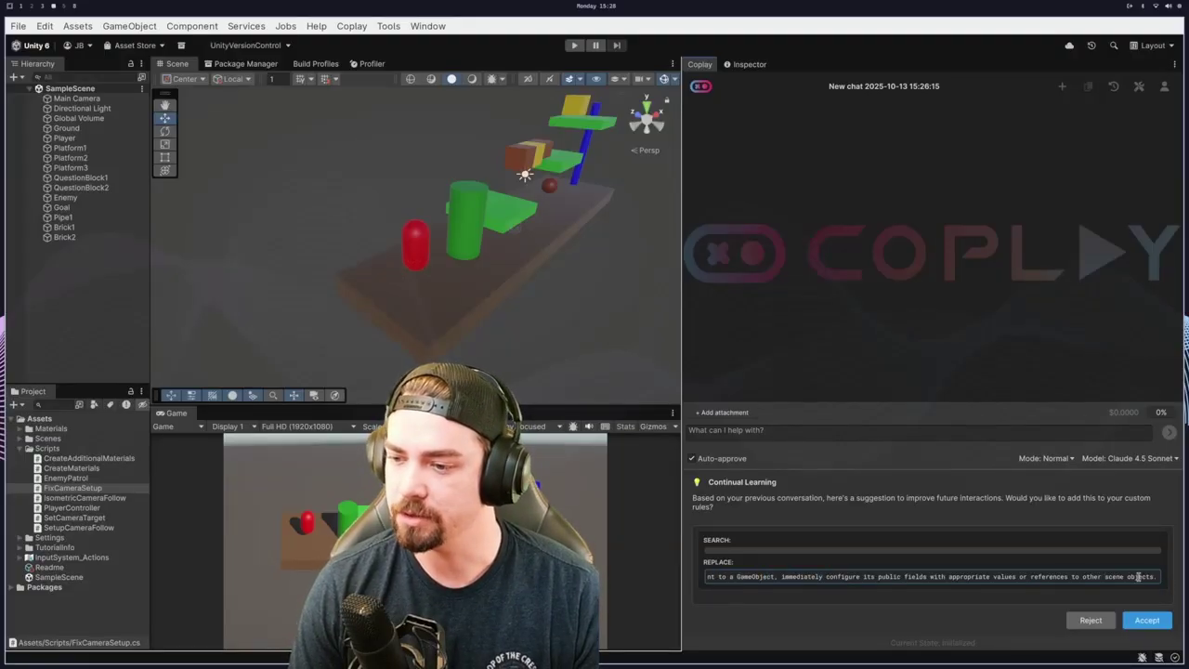
drag(1141, 576, 678, 572)
click(757, 576)
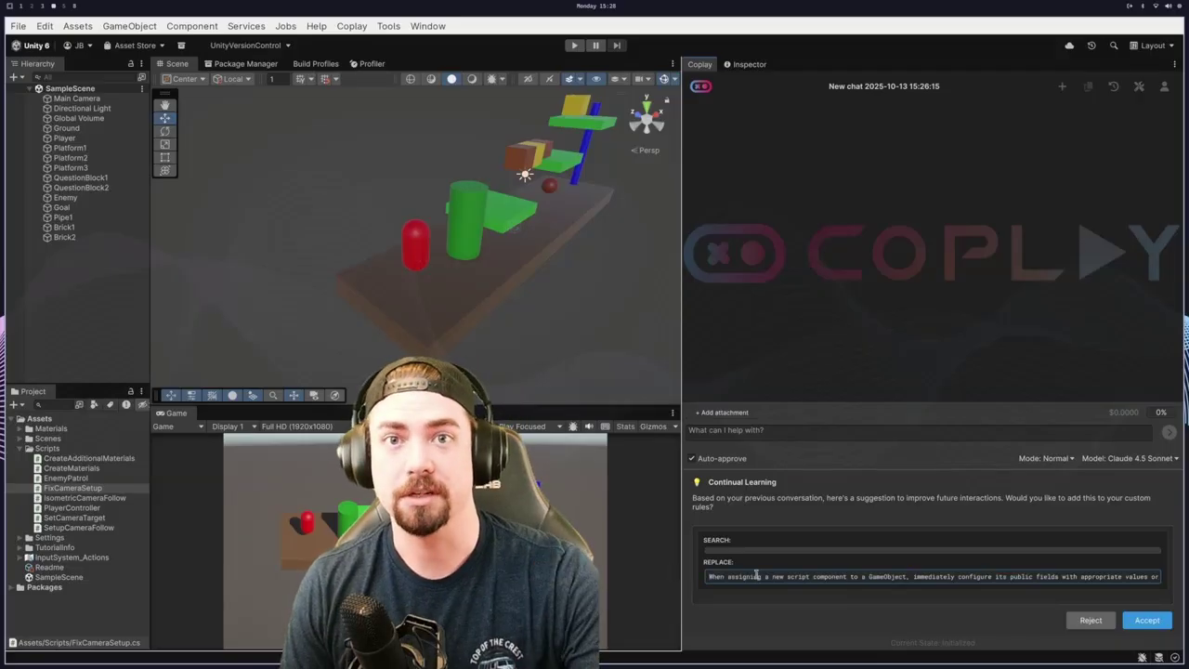